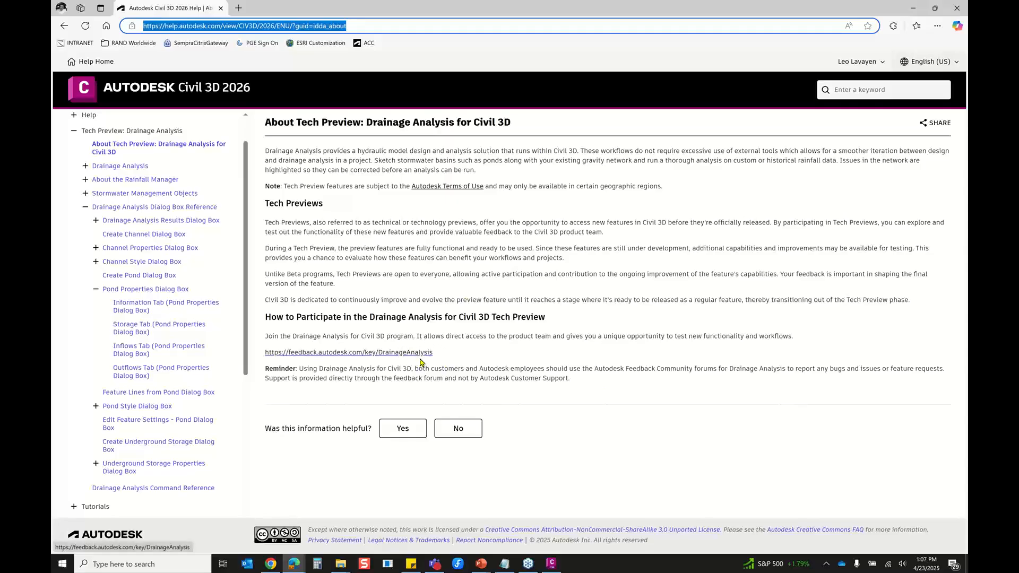
Leave the Drainage Analysis help page, advance to the Demonstration slide and switch to the Civil 3D drawing
{"action": "left_click", "coordinate": [933, 14]}
{"action": "left_click", "coordinate": [899, 23]}
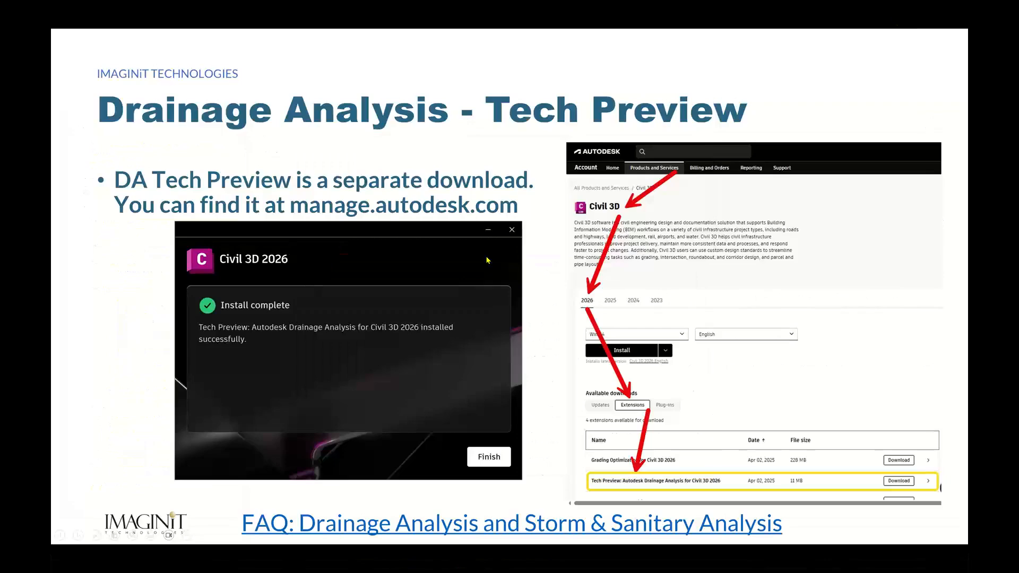
{"action": "key", "text": "Right"}
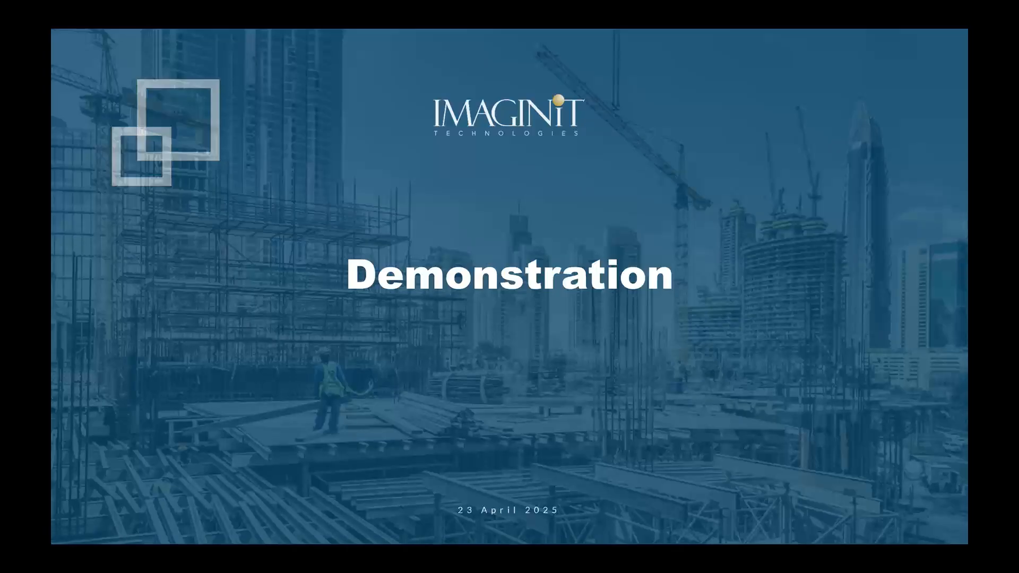
{"action": "key", "text": "alt+Tab"}
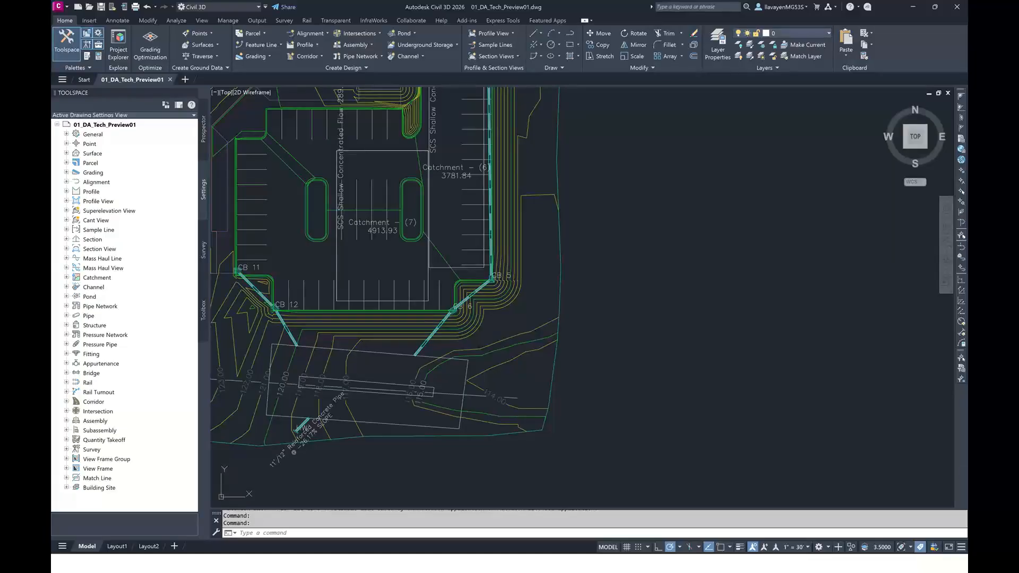
Delete the existing rectangular pond south of the parking lot, near the outlet pipes below CB 12 and CB 6
{"action": "scroll", "coordinate": [577, 260], "scroll_direction": "down", "scroll_amount": 5}
{"action": "mouse_move", "coordinate": [568, 139]}
{"action": "middle_mouse_down"}
{"action": "mouse_move", "coordinate": [577, 183]}
{"action": "mouse_move", "coordinate": [550, 237]}
{"action": "middle_mouse_up"}
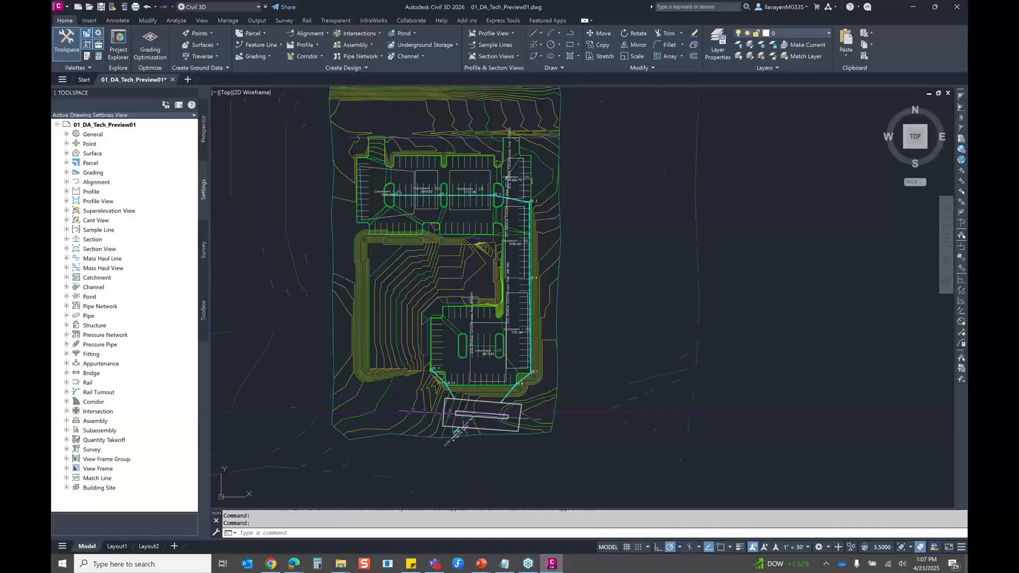
{"action": "key", "text": "Delete"}
{"action": "scroll", "coordinate": [468, 406], "scroll_direction": "up", "scroll_amount": 5}
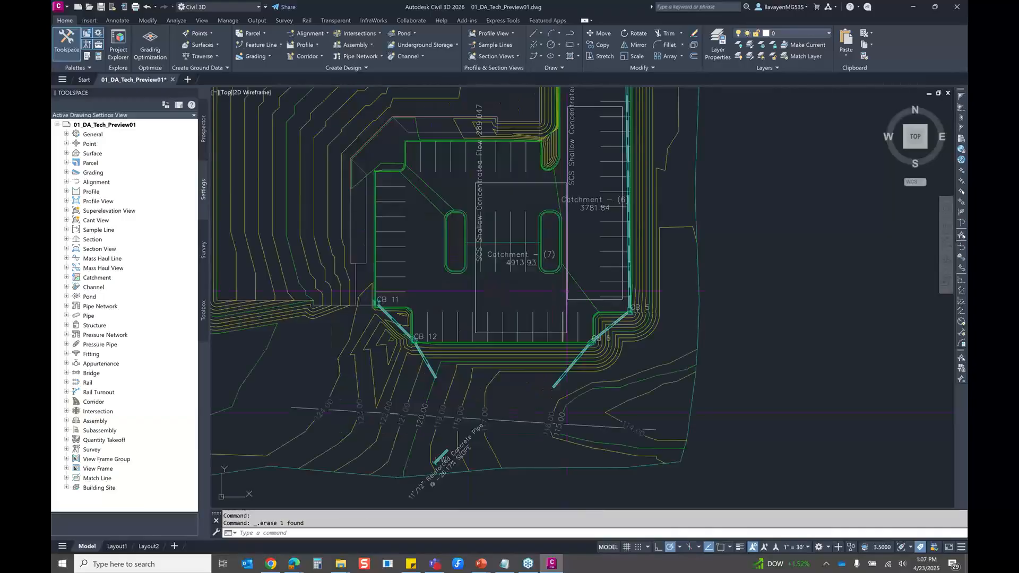
Review the utility type in the STORM network's properties from the pipe between CB 1 and CB 2, leaving it unchanged
{"action": "scroll", "coordinate": [453, 232], "scroll_direction": "down", "scroll_amount": 5}
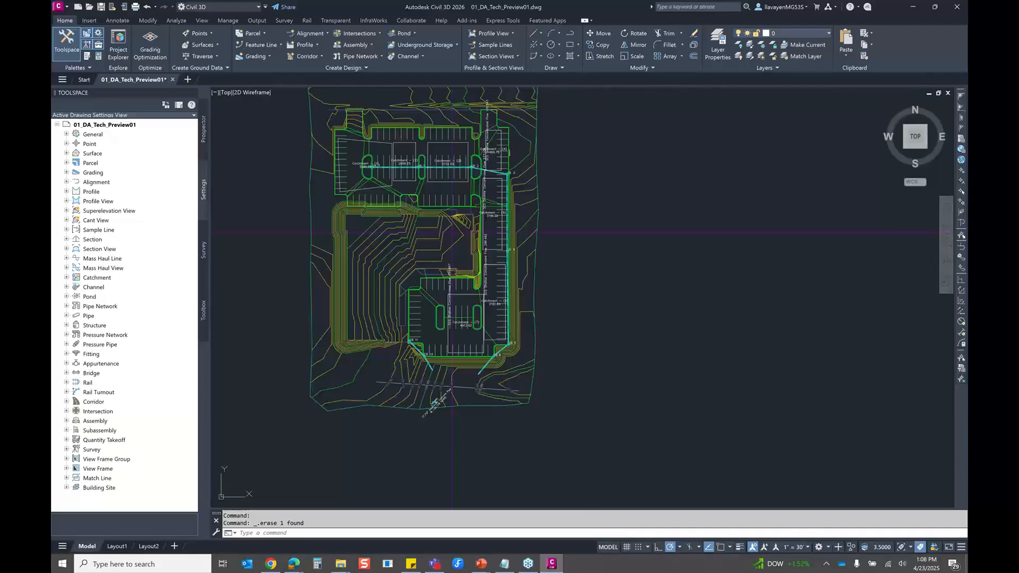
{"action": "scroll", "coordinate": [452, 232], "scroll_direction": "up", "scroll_amount": 4}
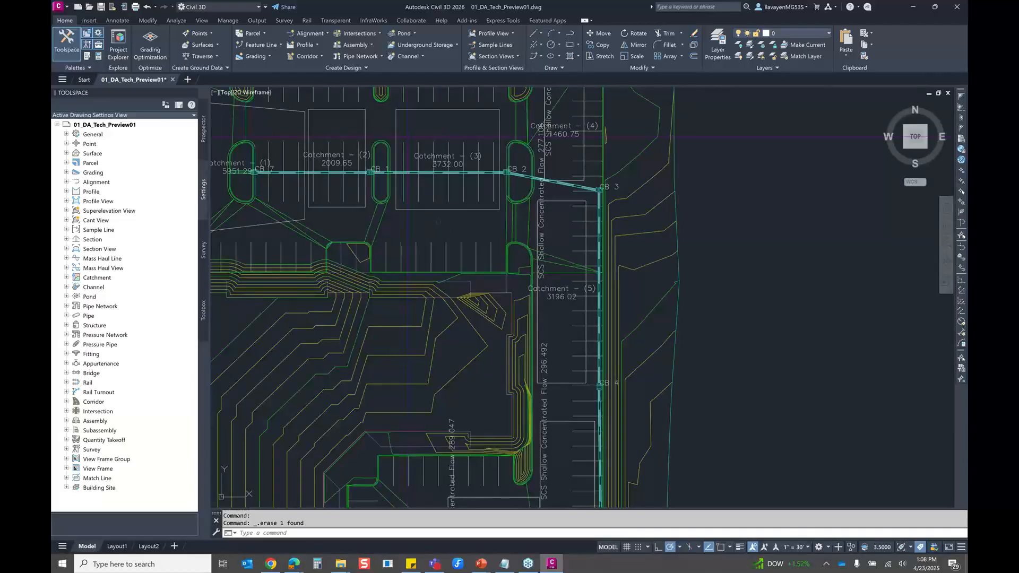
{"action": "middle_click_drag", "start_coordinate": [438, 222], "coordinate": [446, 236]}
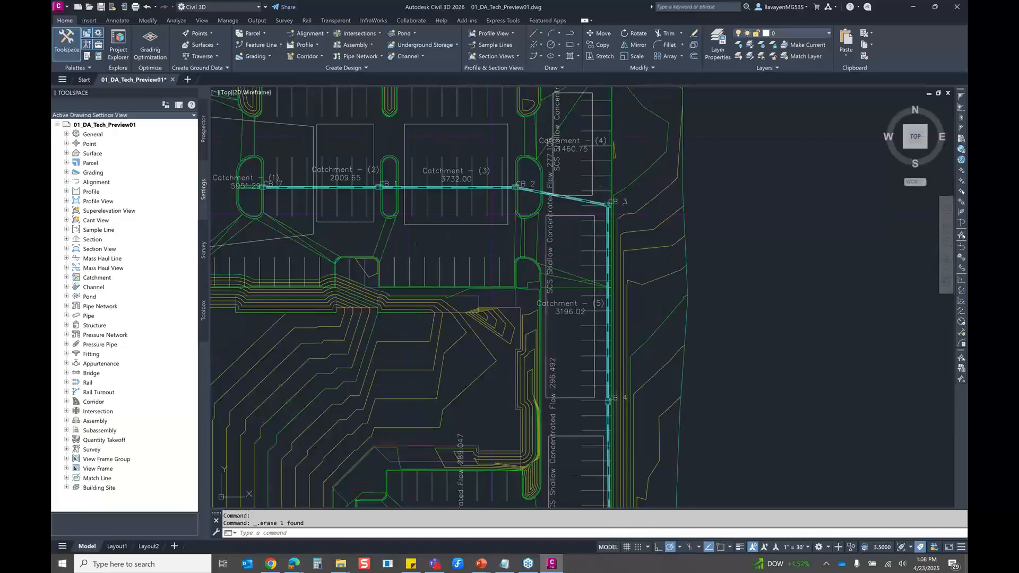
{"action": "scroll", "coordinate": [495, 192], "scroll_direction": "up", "scroll_amount": 2}
{"action": "left_click", "coordinate": [495, 185]}
{"action": "right_click", "coordinate": [497, 186]}
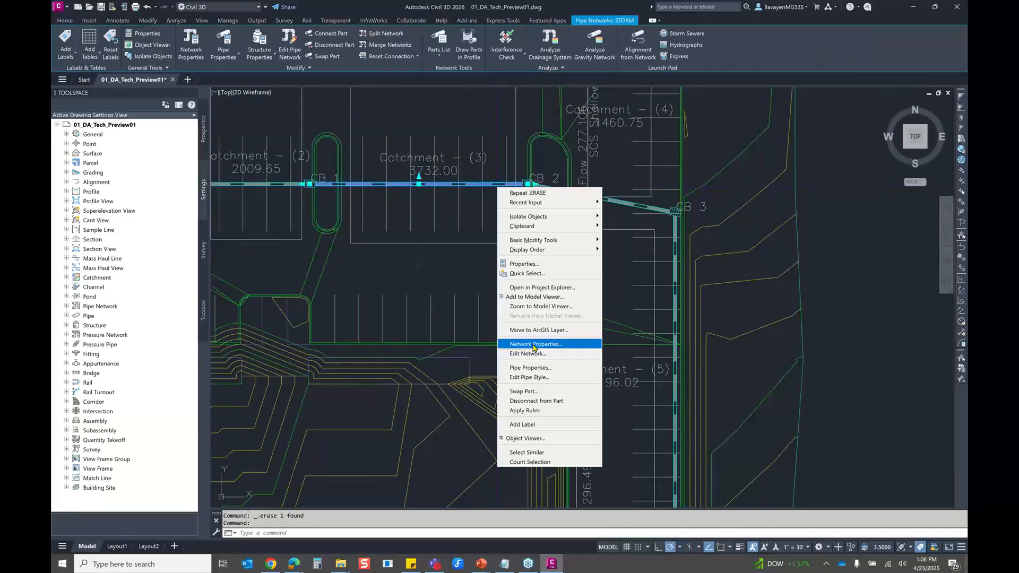
{"action": "left_click", "coordinate": [534, 345]}
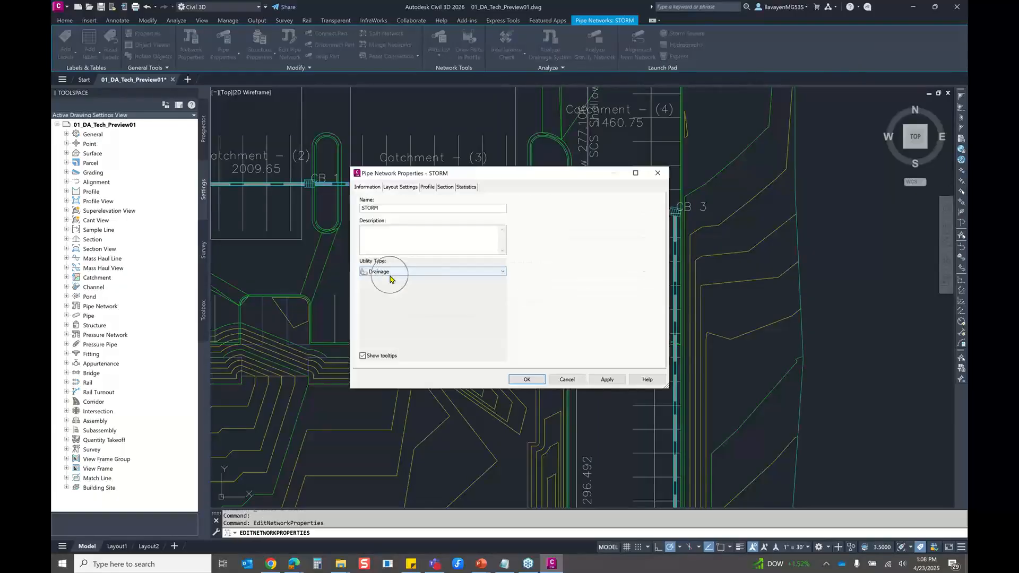
{"action": "left_click", "coordinate": [661, 177]}
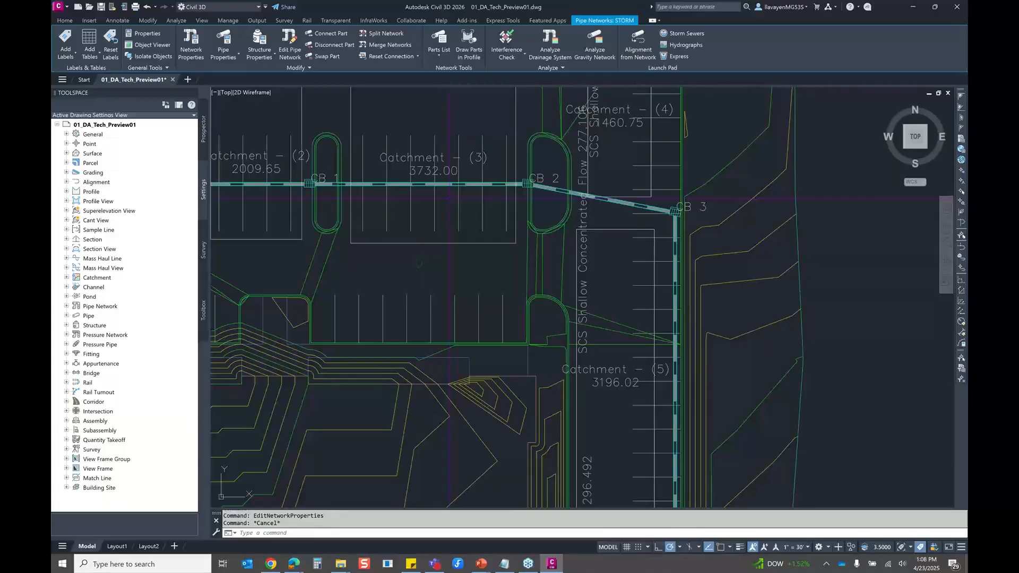
Examine the reference pipe network and structure in the properties of Catchment - (7), and close them without changes
{"action": "scroll", "coordinate": [449, 198], "scroll_direction": "down", "scroll_amount": 2}
{"action": "middle_click_drag", "start_coordinate": [438, 154], "coordinate": [570, 190]}
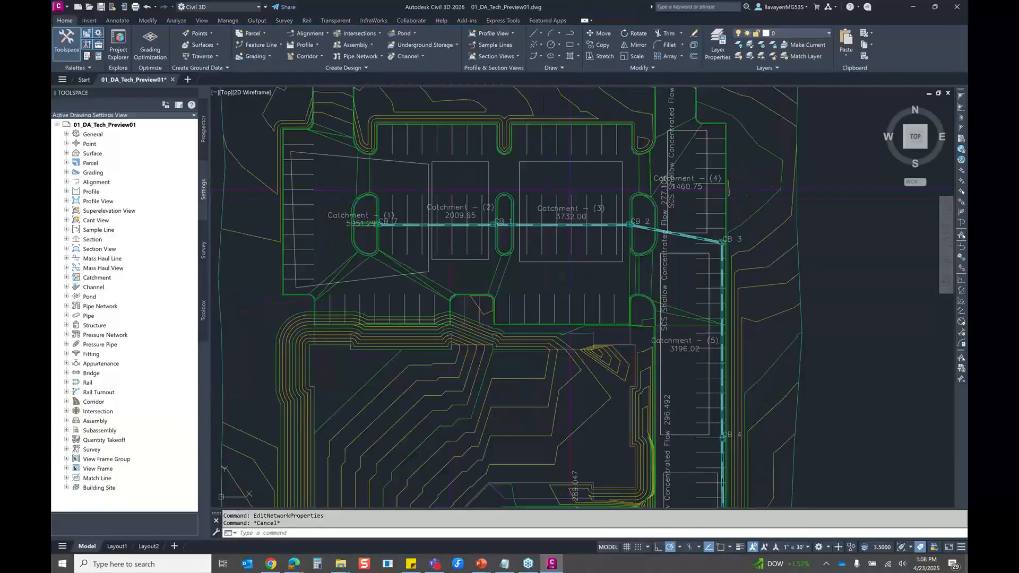
{"action": "middle_click_drag", "start_coordinate": [585, 457], "coordinate": [540, 200]}
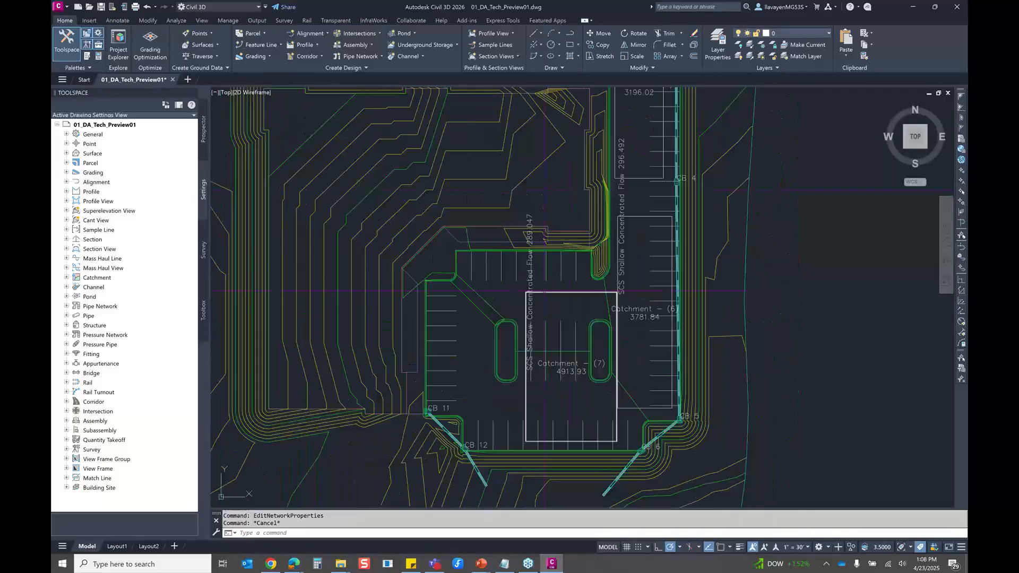
{"action": "left_click", "coordinate": [546, 291]}
{"action": "scroll", "coordinate": [564, 296], "scroll_direction": "up", "scroll_amount": 2}
{"action": "middle_click_drag", "start_coordinate": [564, 296], "coordinate": [516, 198]}
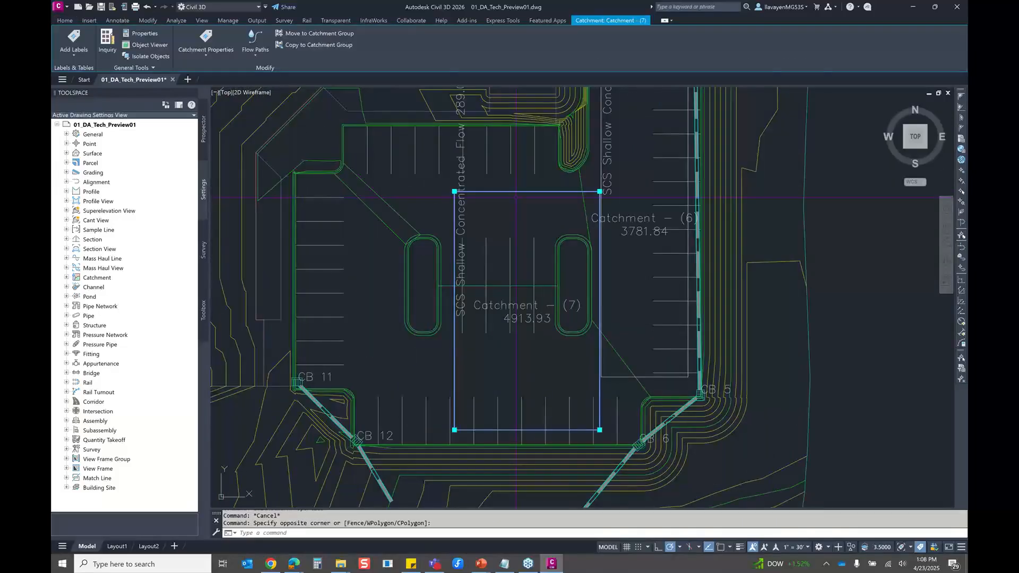
{"action": "right_click", "coordinate": [517, 346]}
{"action": "left_click", "coordinate": [581, 352]}
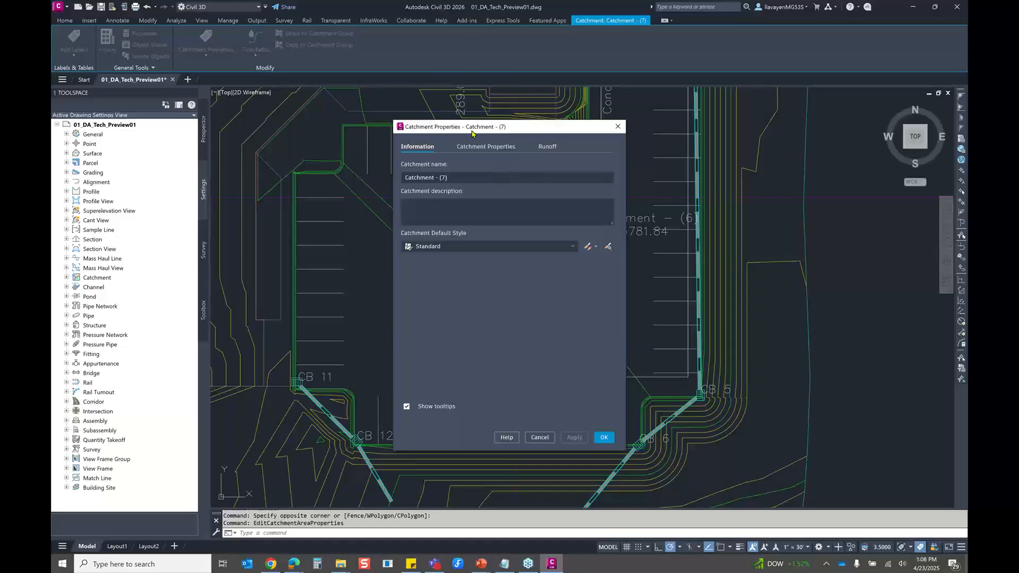
{"action": "left_click_drag", "start_coordinate": [452, 131], "coordinate": [276, 130]}
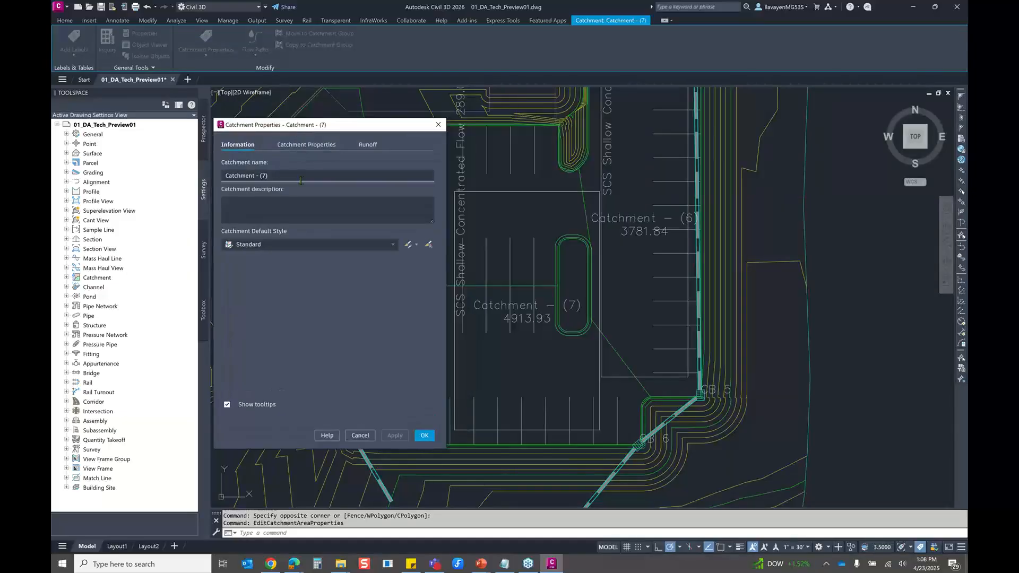
{"action": "left_click", "coordinate": [295, 146]}
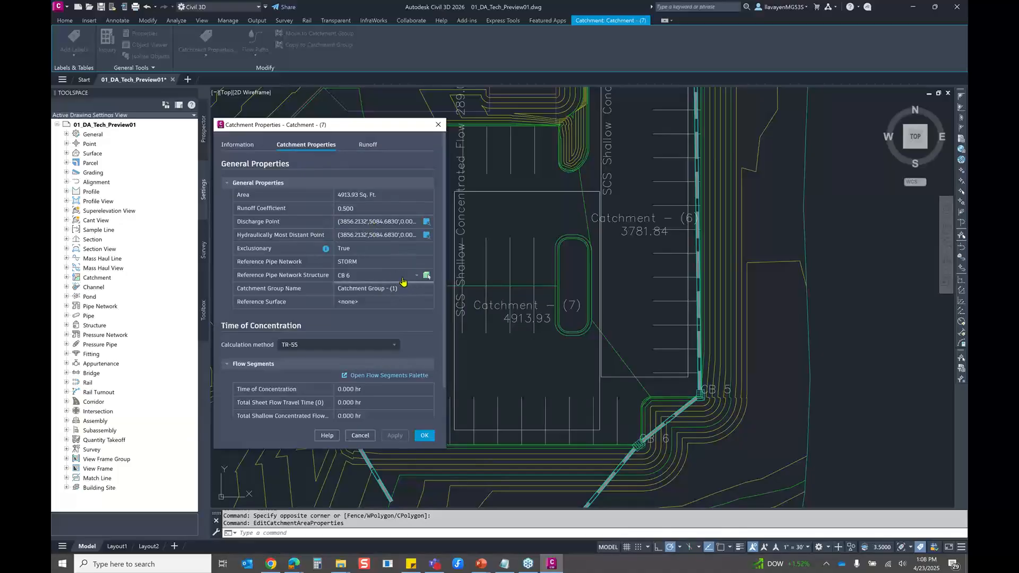
{"action": "left_click", "coordinate": [343, 265]}
{"action": "left_click", "coordinate": [438, 126]}
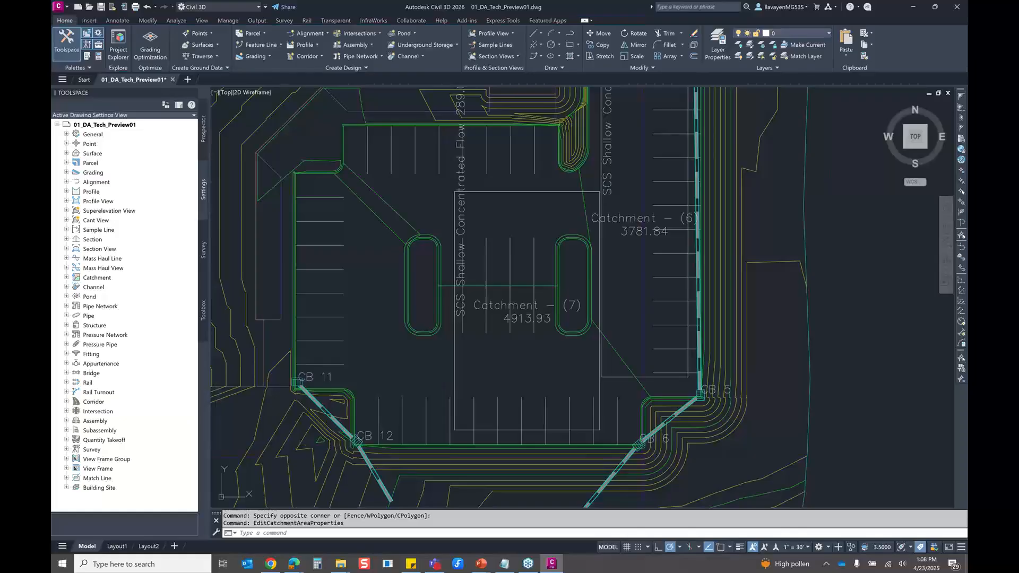
Check which catchments are connected to structure CB 6 in its structure properties, and close them without changes
{"action": "scroll", "coordinate": [634, 437], "scroll_direction": "up", "scroll_amount": 5}
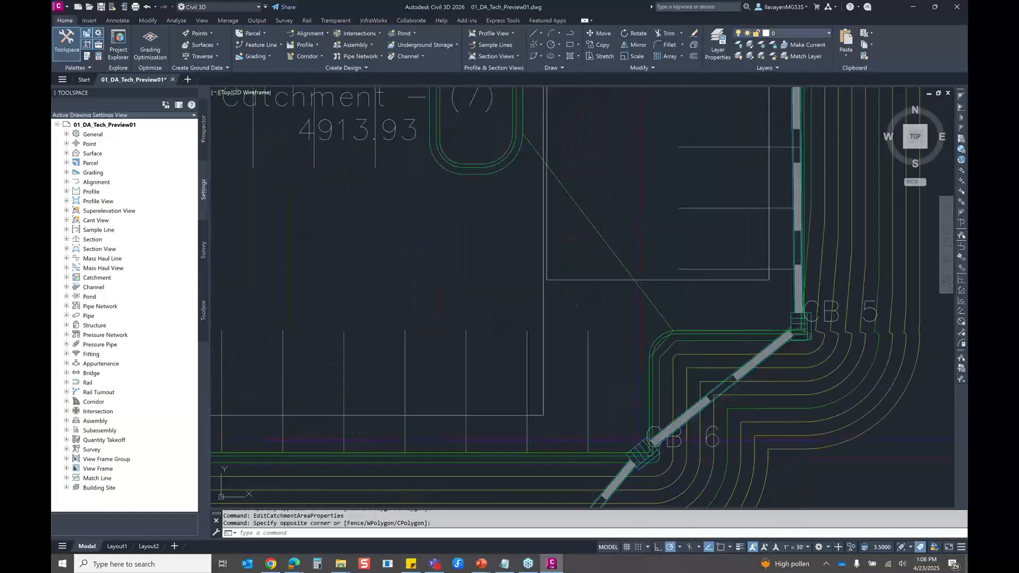
{"action": "left_click", "coordinate": [641, 452]}
{"action": "right_click", "coordinate": [641, 452]}
{"action": "left_click", "coordinate": [685, 331]}
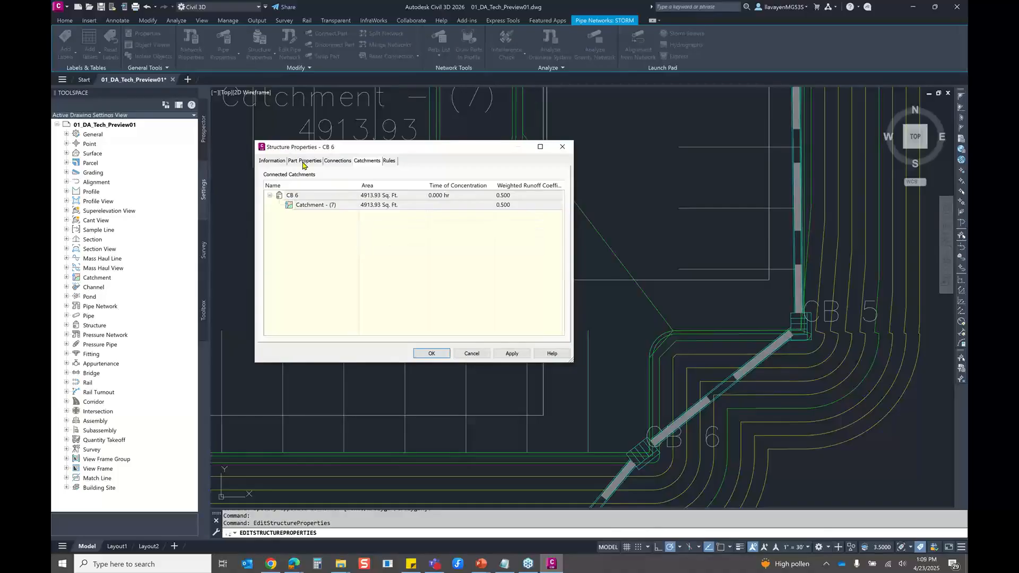
{"action": "left_click", "coordinate": [563, 148]}
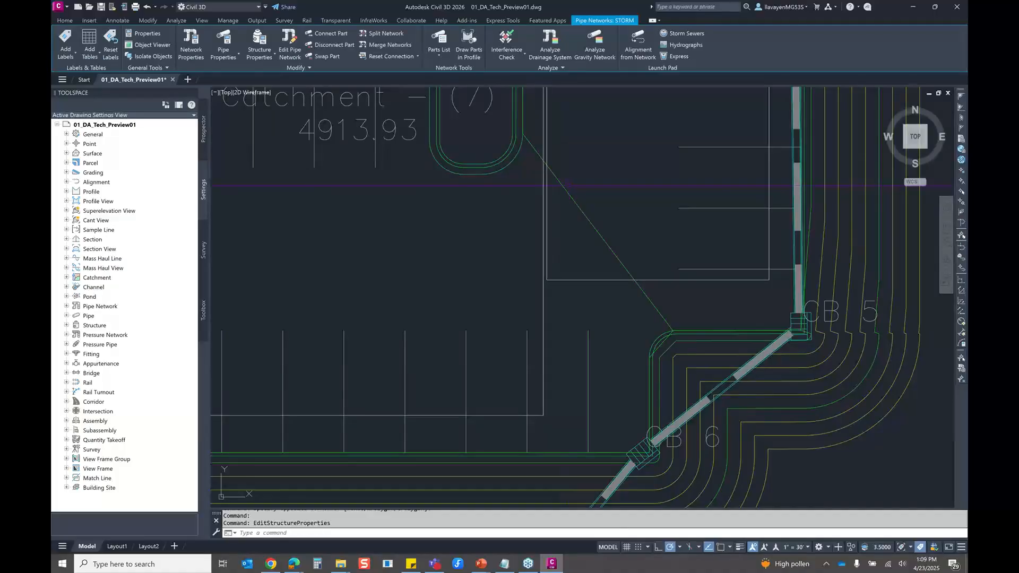
{"action": "scroll", "coordinate": [477, 289], "scroll_direction": "down", "scroll_amount": 6}
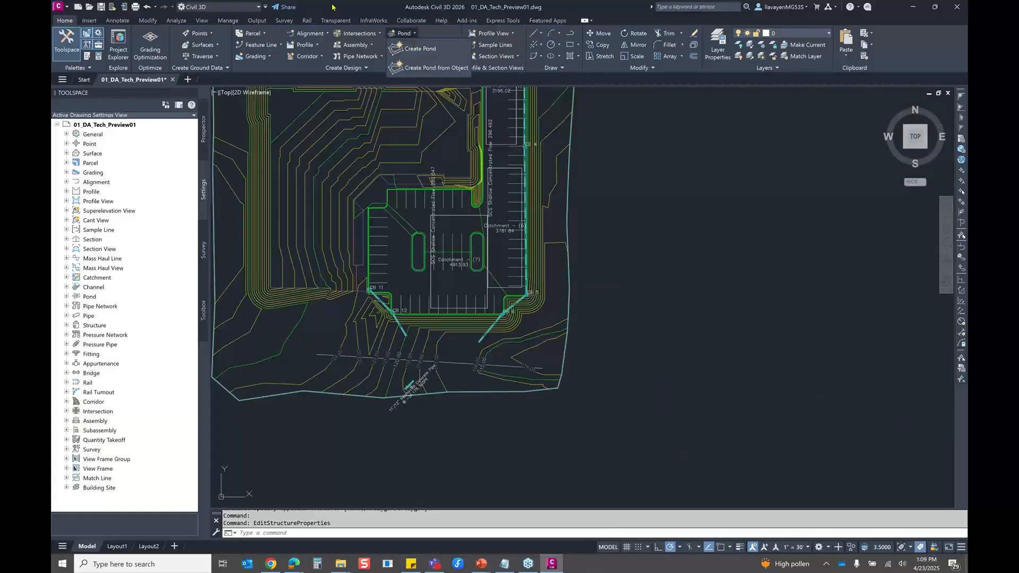
{"action": "left_click", "coordinate": [419, 44]}
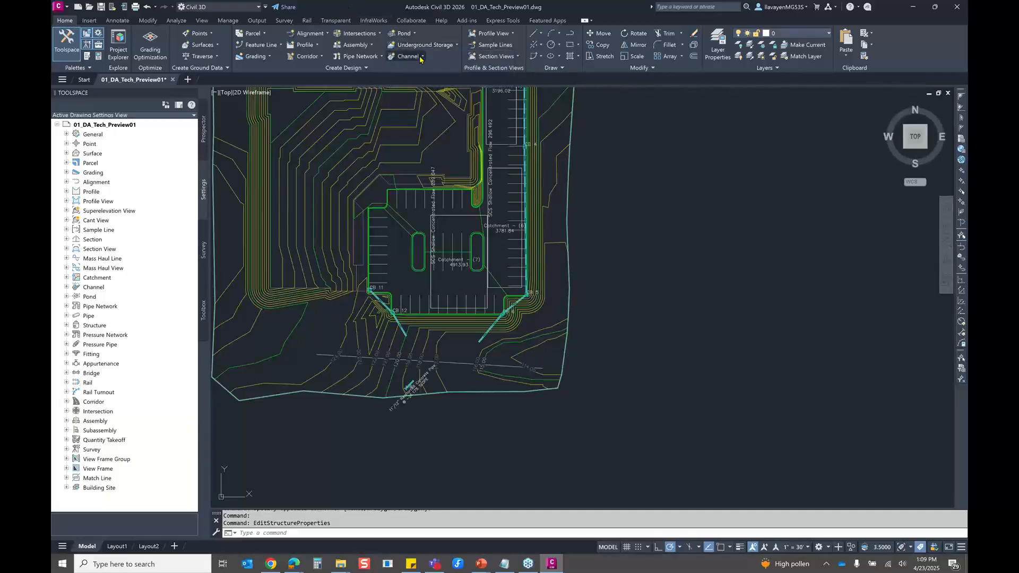
{"action": "left_click", "coordinate": [422, 57]}
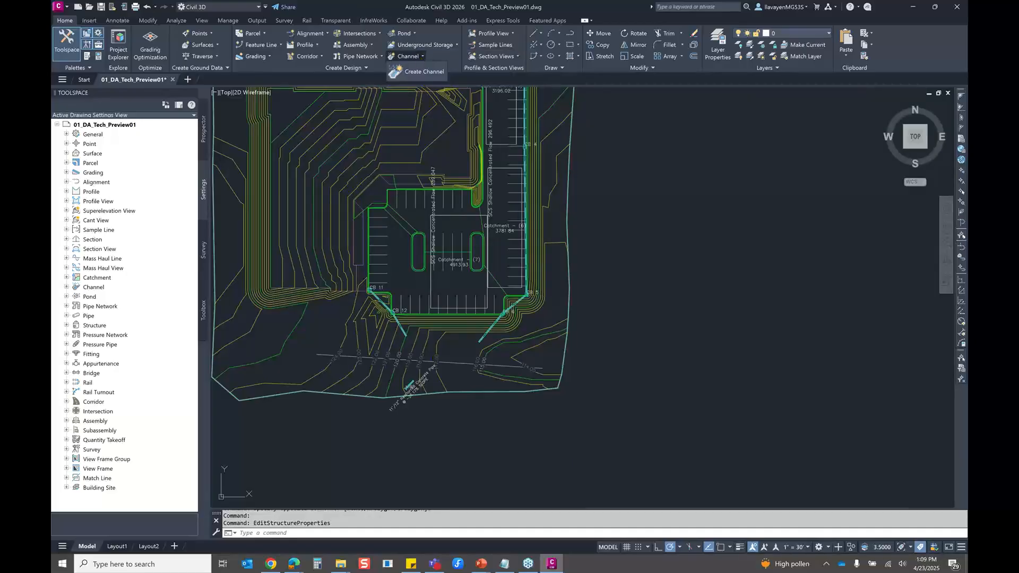
{"action": "left_click", "coordinate": [434, 360]}
Set up a new pond with 6' depth, 3:1 inside slope and 1' freeboard, starting from a bottom elevation of 112'
{"action": "scroll", "coordinate": [422, 381], "scroll_direction": "up", "scroll_amount": 2}
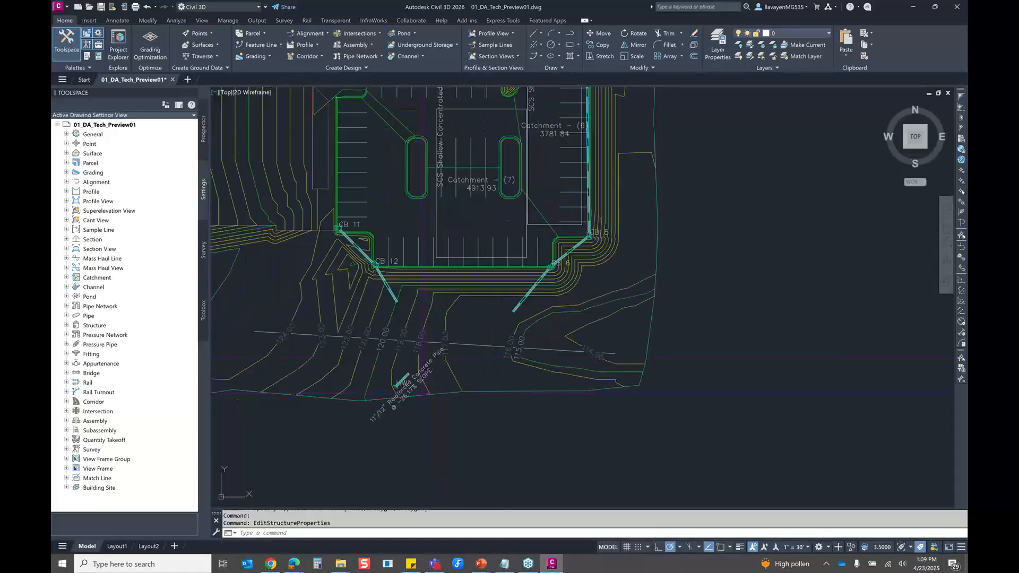
{"action": "scroll", "coordinate": [499, 265], "scroll_direction": "up", "scroll_amount": 2}
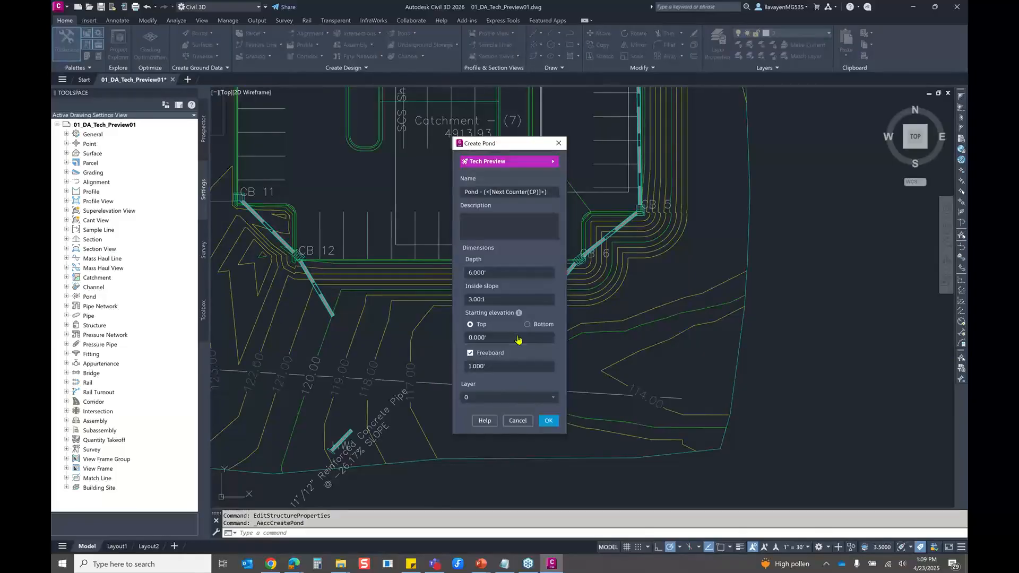
{"action": "left_click", "coordinate": [527, 325]}
{"action": "type", "text": "112"}
{"action": "left_click", "coordinate": [547, 422]}
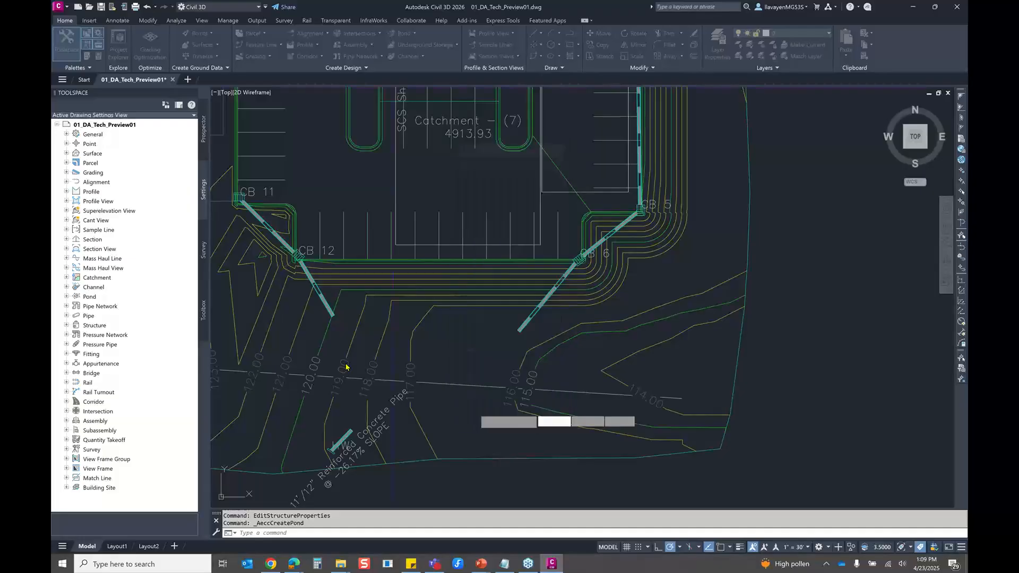
Draw the pond's closed four-corner outline south of the parking lot, starting at the end of the outlet pipe from CB 12
{"action": "left_click", "coordinate": [333, 316]}
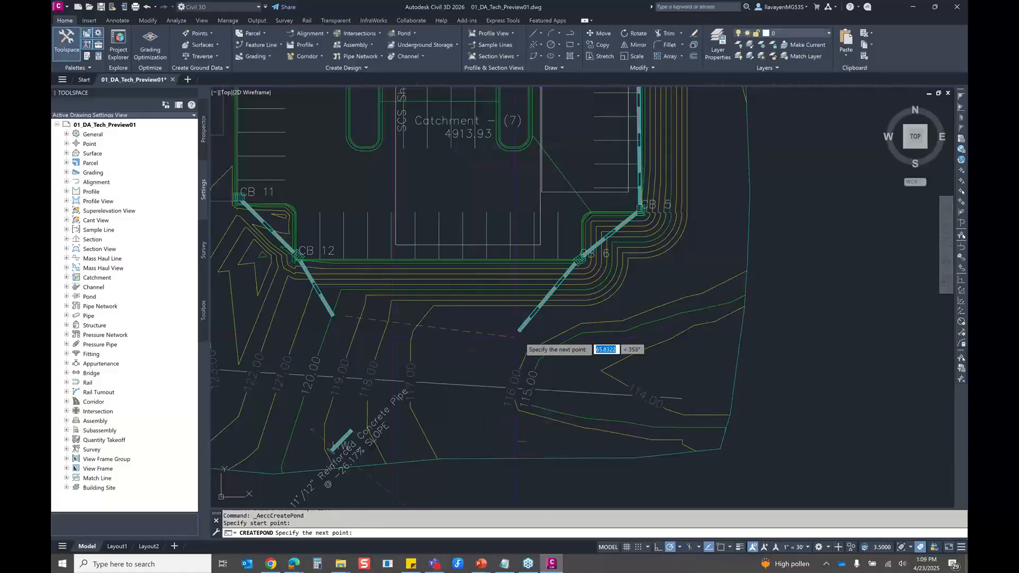
{"action": "left_click", "coordinate": [557, 334]}
{"action": "left_click", "coordinate": [556, 443]}
{"action": "left_click", "coordinate": [311, 429]}
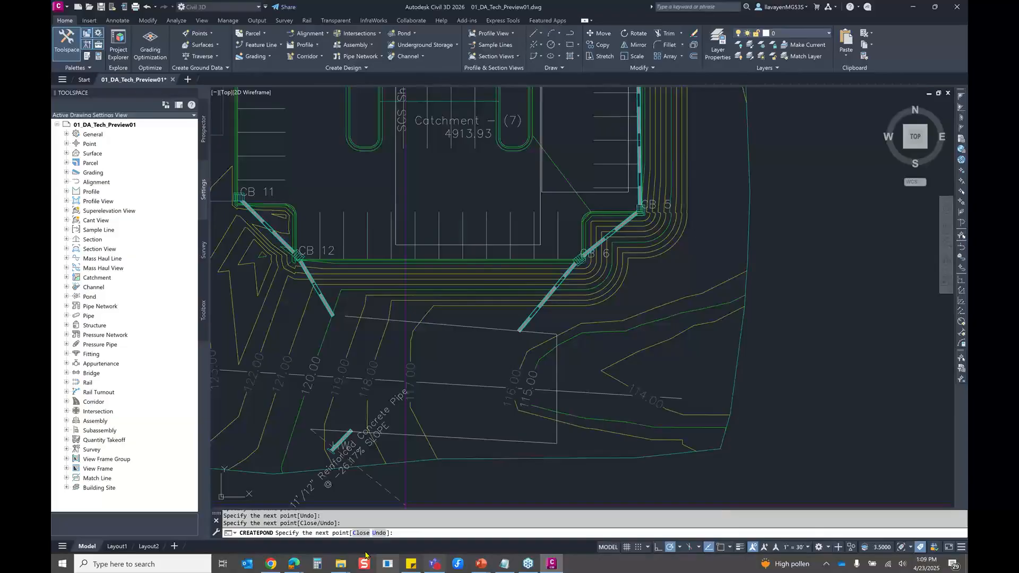
{"action": "type", "text": "C"}
{"action": "key", "text": "Return"}
Split the model into two vertical viewports and show the new pond in 3D in one of them, starting from the SW Isometric view
{"action": "mouse_move", "coordinate": [469, 336]}
{"action": "middle_mouse_down"}
{"action": "mouse_move", "coordinate": [529, 300]}
{"action": "mouse_move", "coordinate": [459, 304]}
{"action": "middle_mouse_up"}
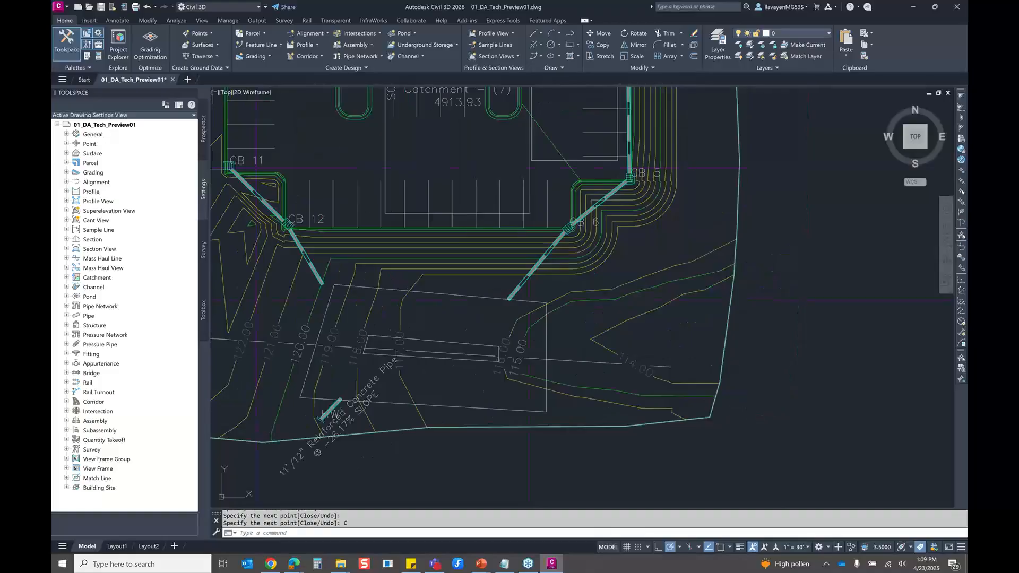
{"action": "left_click", "coordinate": [202, 20]}
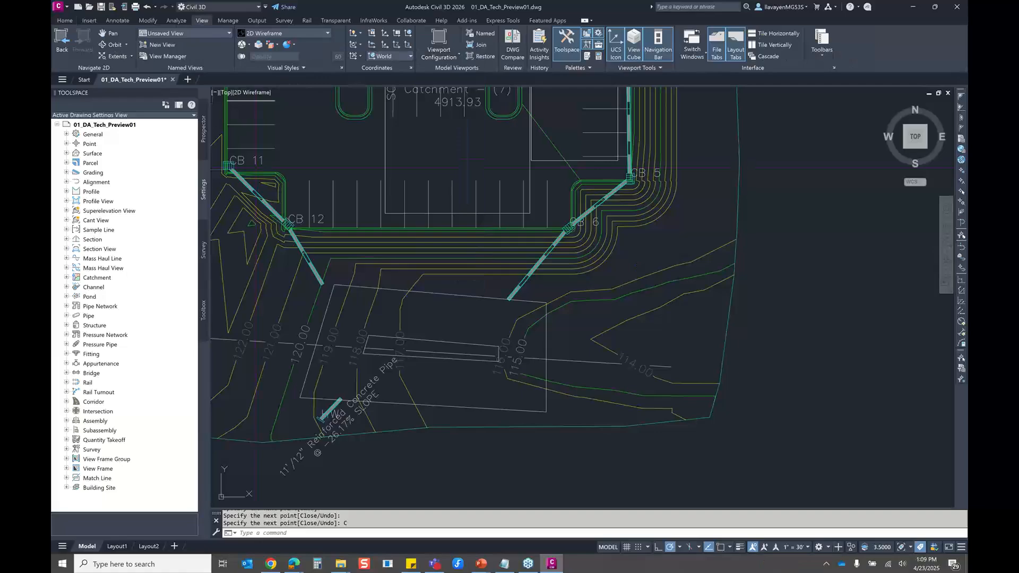
{"action": "left_click", "coordinate": [450, 92]}
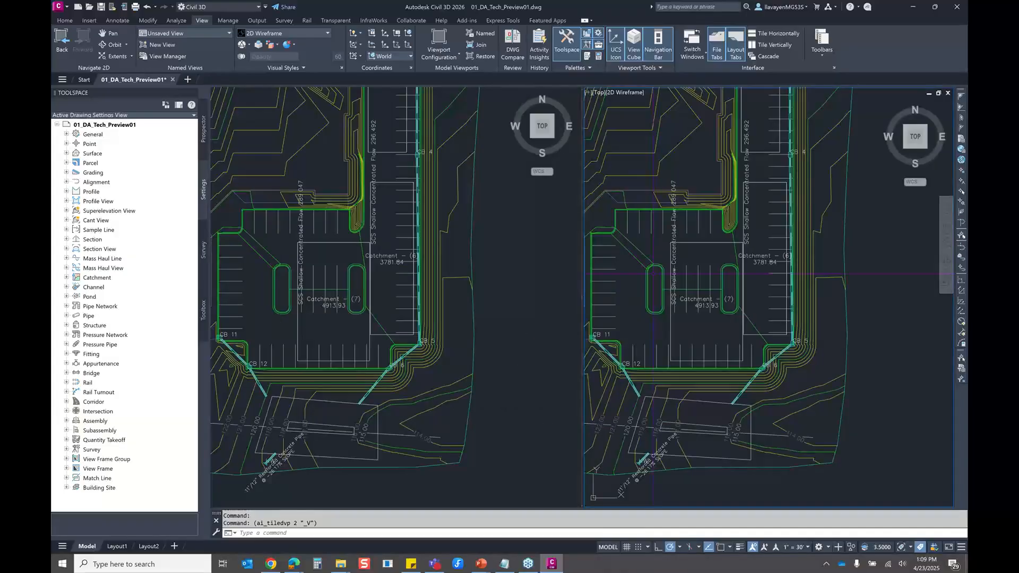
{"action": "left_click", "coordinate": [905, 147]}
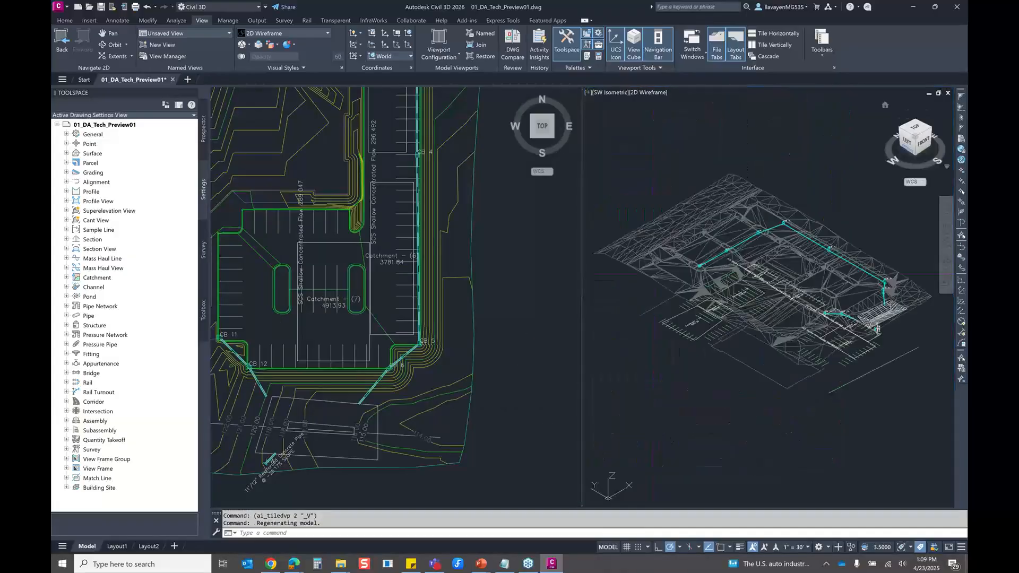
{"action": "scroll", "coordinate": [896, 337], "scroll_direction": "up", "scroll_amount": 5}
{"action": "mouse_move", "coordinate": [711, 318]}
{"action": "middle_mouse_down", "text": "shift"}
{"action": "mouse_move", "coordinate": [746, 255]}
{"action": "mouse_move", "coordinate": [740, 290]}
{"action": "middle_mouse_up", "text": "shift"}
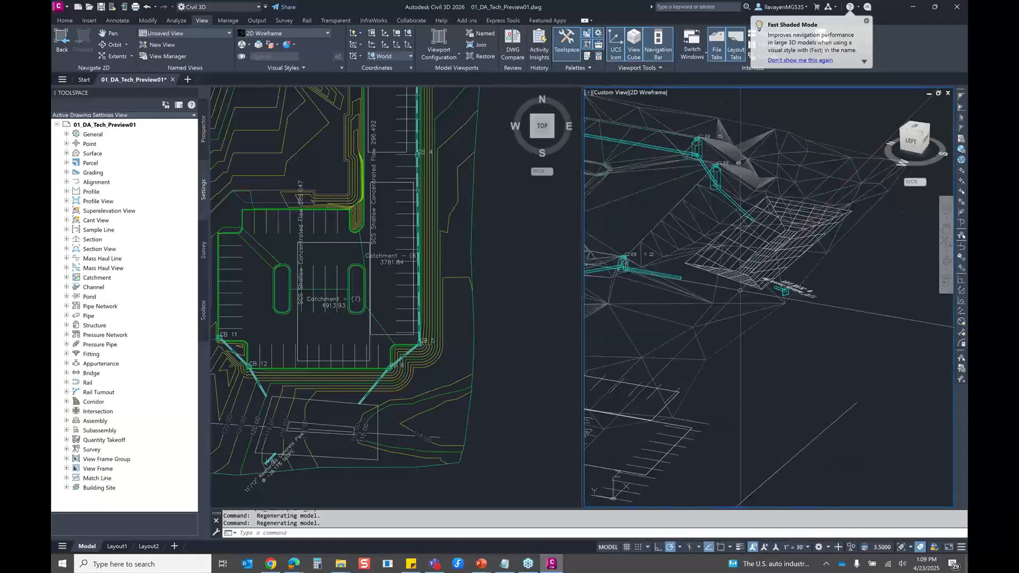
Examine the new pond's storage, inflow and outflow properties, and close them without changes
{"action": "left_click", "coordinate": [359, 370]}
{"action": "middle_click_drag", "start_coordinate": [359, 370], "coordinate": [401, 329]}
{"action": "left_click", "coordinate": [204, 129]}
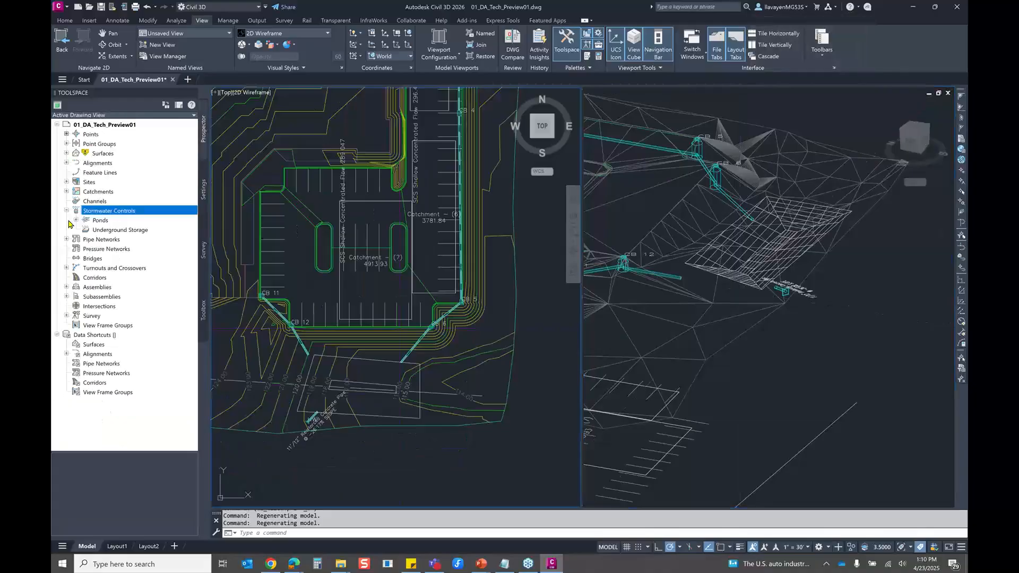
{"action": "left_click", "coordinate": [76, 220]}
{"action": "left_click", "coordinate": [115, 230]}
{"action": "right_click", "coordinate": [155, 233]}
{"action": "left_click", "coordinate": [179, 239]}
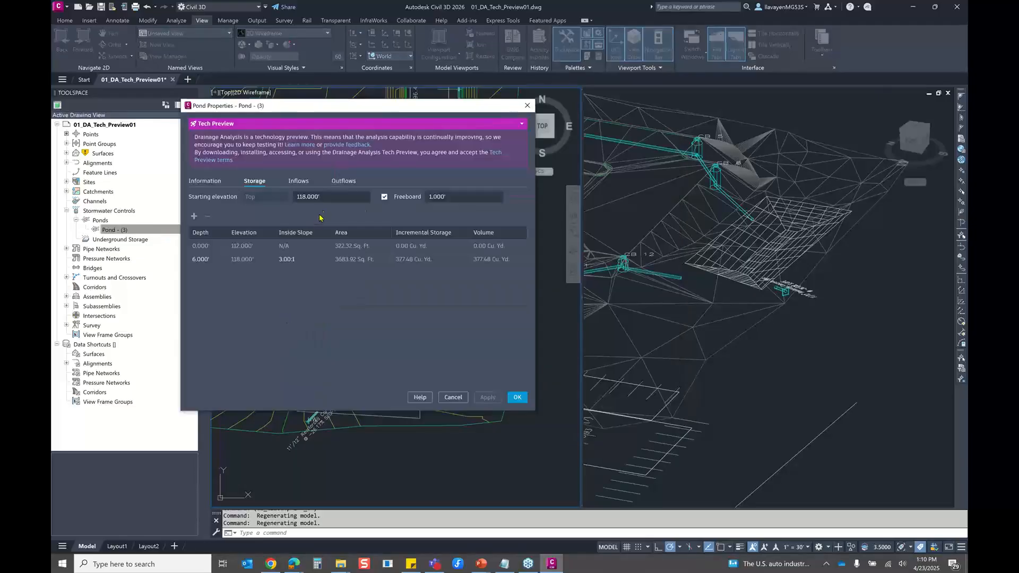
{"action": "left_click", "coordinate": [298, 181]}
{"action": "left_click", "coordinate": [343, 182]}
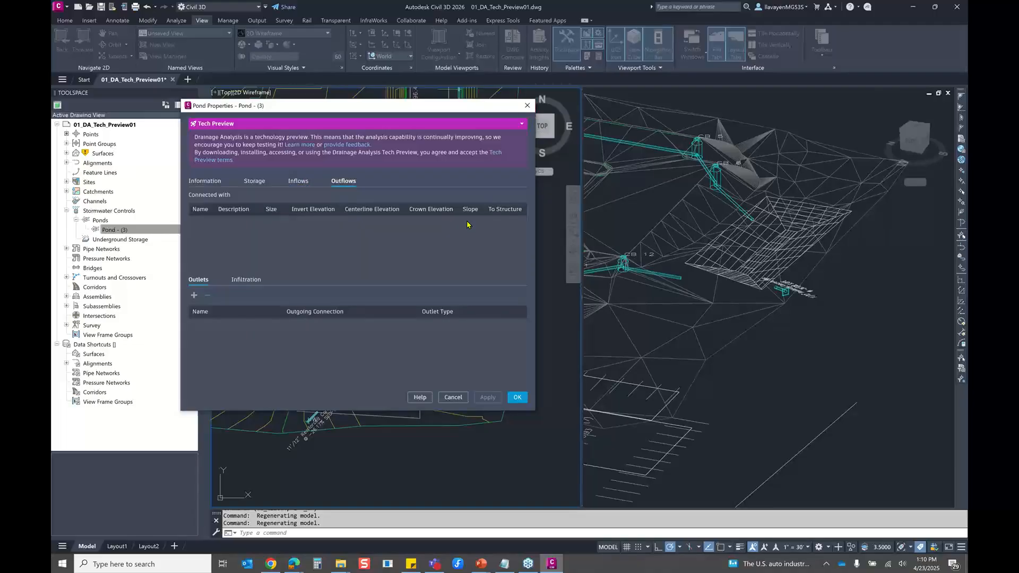
{"action": "left_click", "coordinate": [453, 398]}
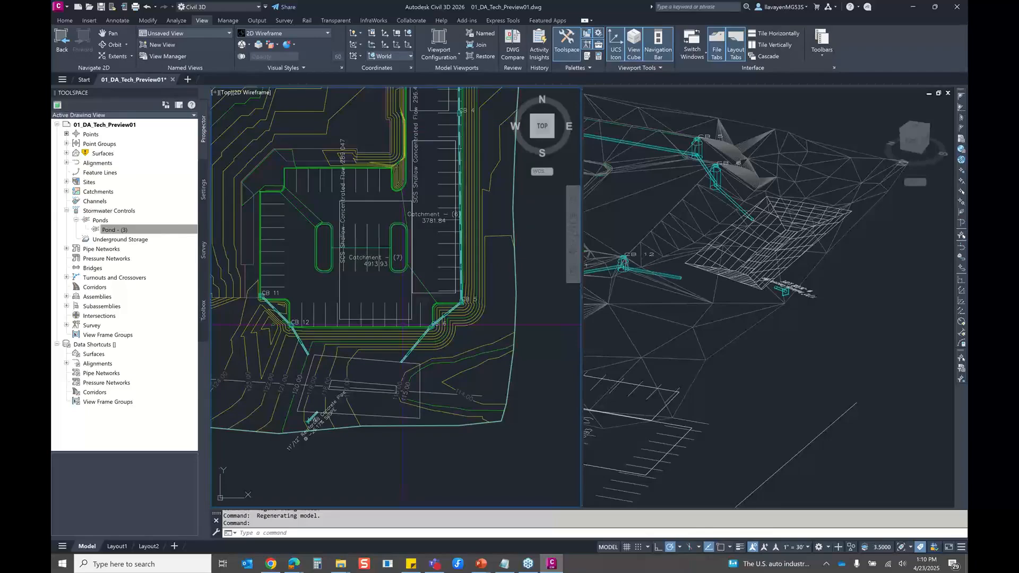
Stretch the free end of the outlet pipe from CB 6 into the pond, up to the north edge of its bottom
{"action": "scroll", "coordinate": [361, 393], "scroll_direction": "up", "scroll_amount": 5}
{"action": "left_click", "coordinate": [472, 303]}
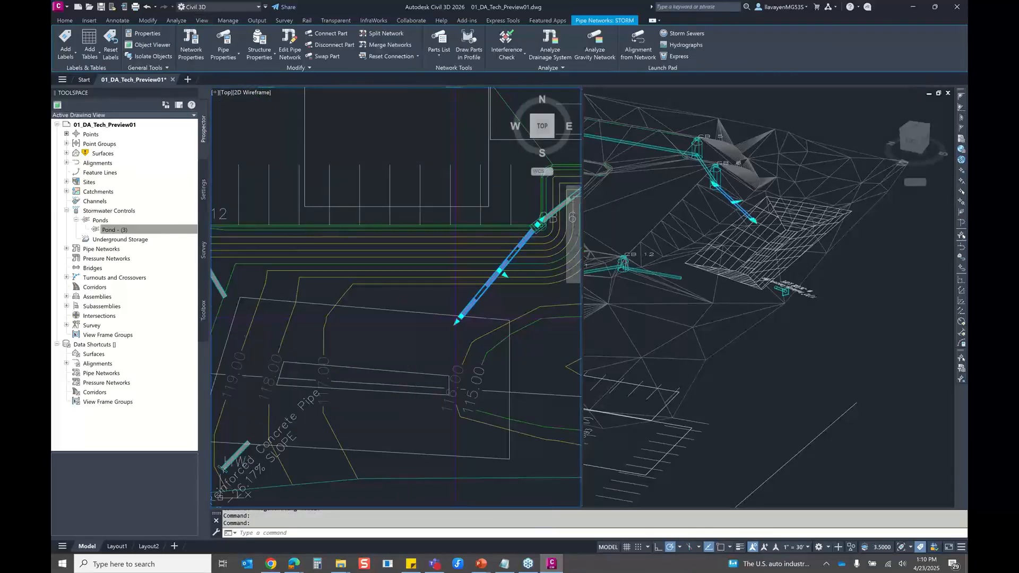
{"action": "left_click", "coordinate": [460, 317]}
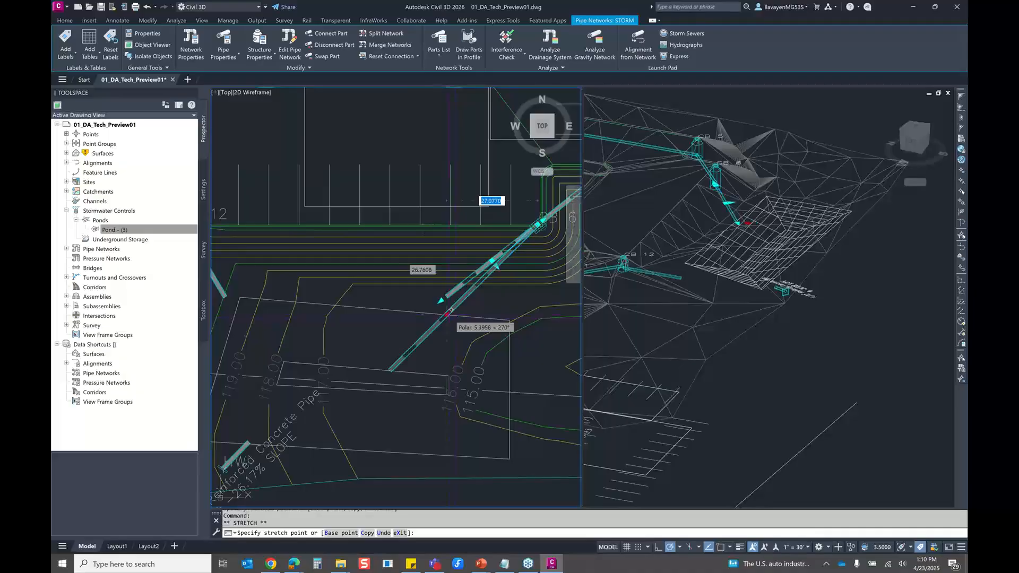
{"action": "left_click", "coordinate": [448, 312]}
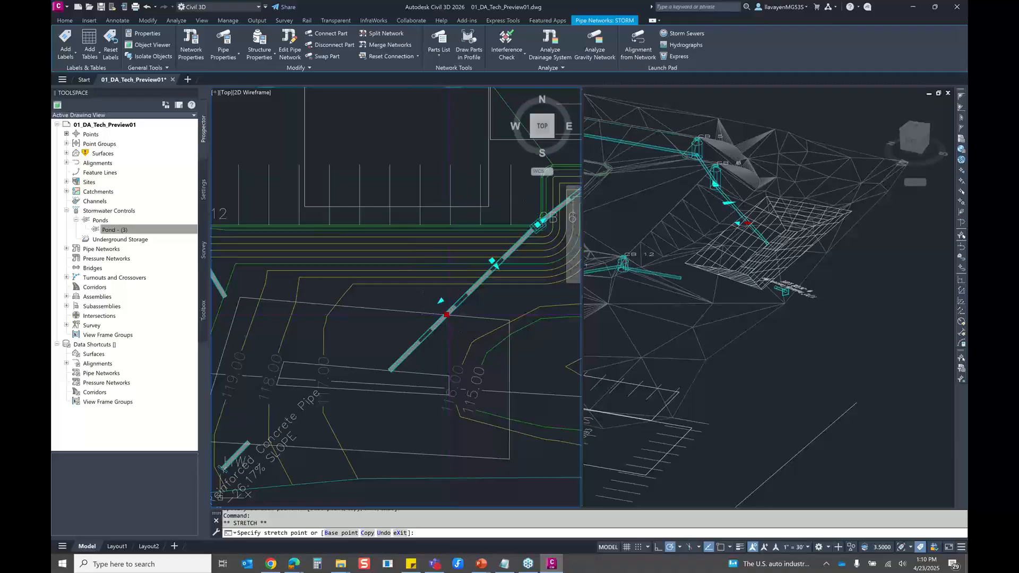
{"action": "key", "text": "Escape"}
Stretch the free end of the outlet pipe from CB 12 to the north edge of the pond's bottom
{"action": "middle_click_drag", "start_coordinate": [214, 298], "coordinate": [303, 282]}
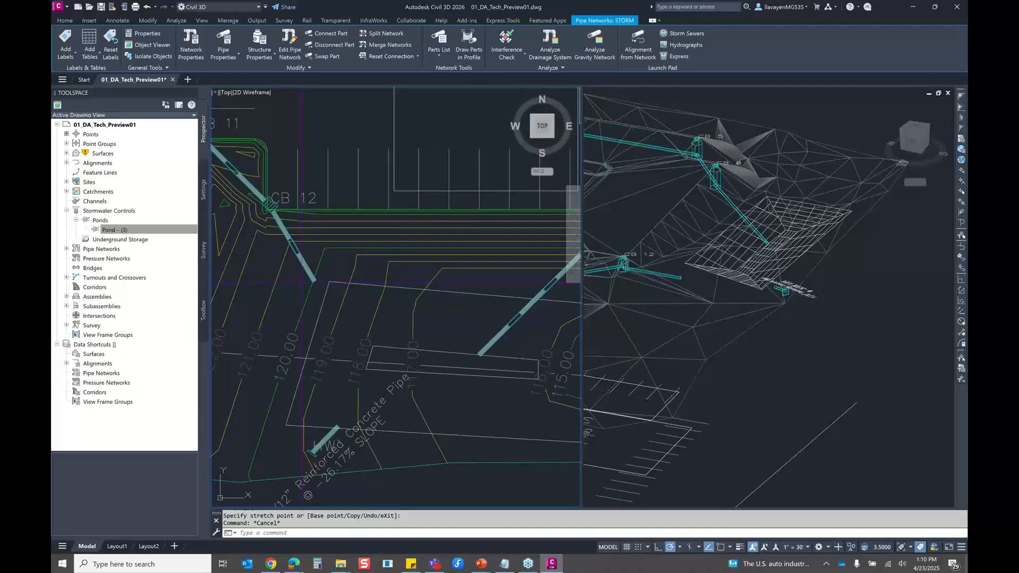
{"action": "left_click", "coordinate": [297, 249]}
{"action": "left_click", "coordinate": [315, 280]}
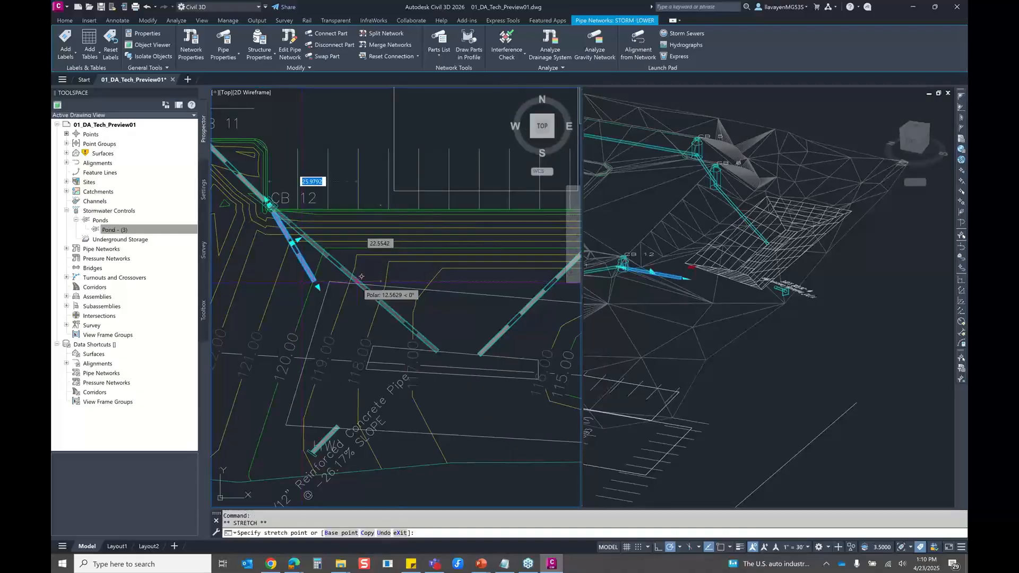
{"action": "key", "text": "Escape"}
Check the pond's outflow connections and outlets in its properties, close them without changes, and deselect the pond
{"action": "middle_click_drag", "start_coordinate": [717, 265], "coordinate": [770, 266], "text": "shift"}
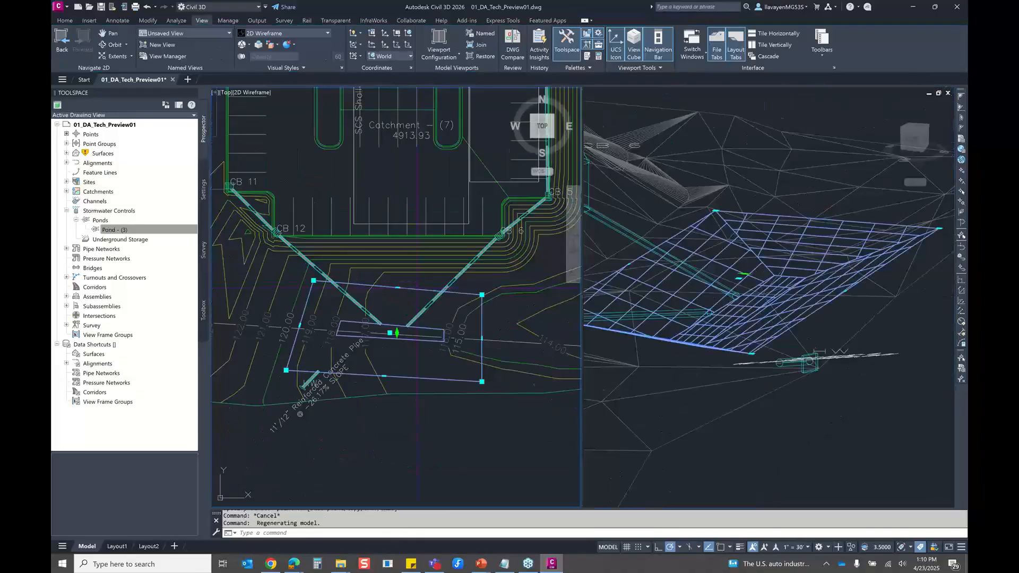
{"action": "right_click", "coordinate": [416, 289]}
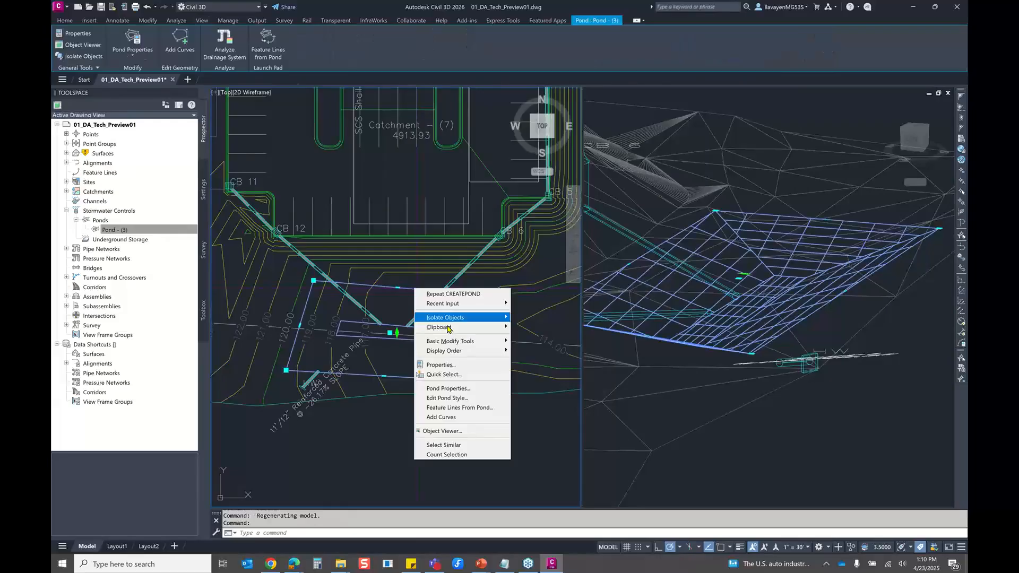
{"action": "left_click", "coordinate": [448, 388]}
{"action": "left_click", "coordinate": [495, 212]}
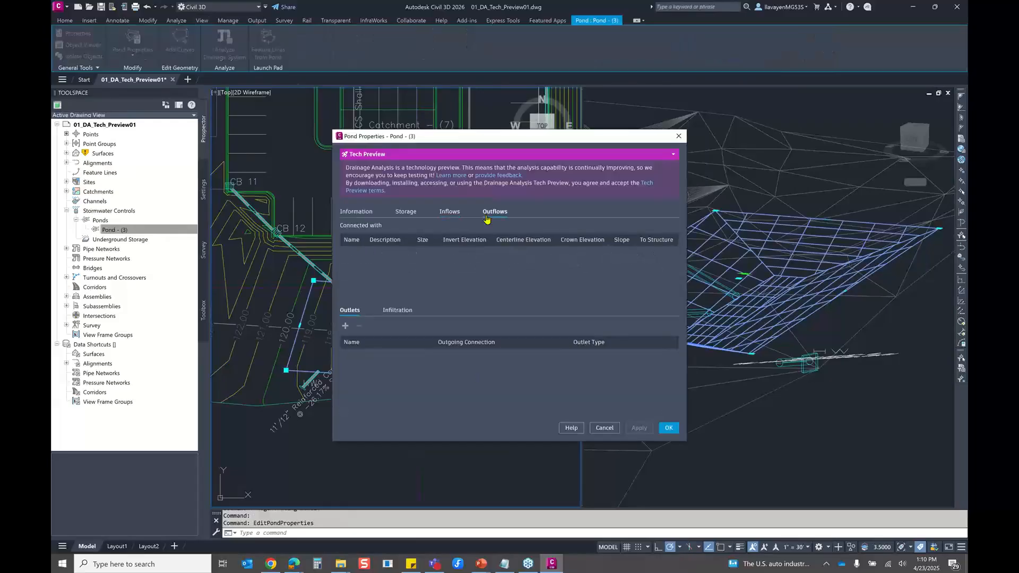
{"action": "left_click", "coordinate": [679, 138]}
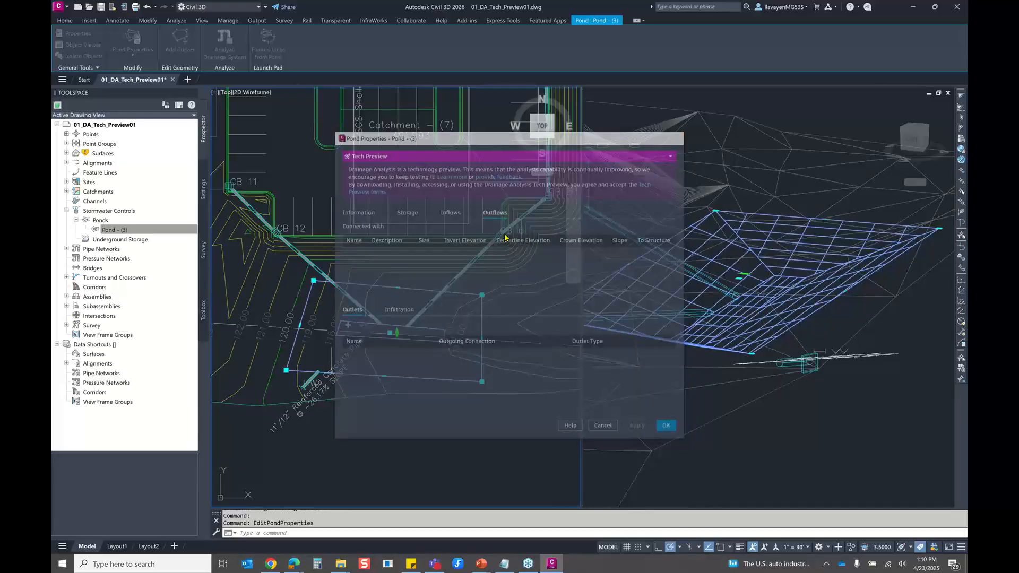
{"action": "scroll", "coordinate": [467, 236], "scroll_direction": "down", "scroll_amount": 2}
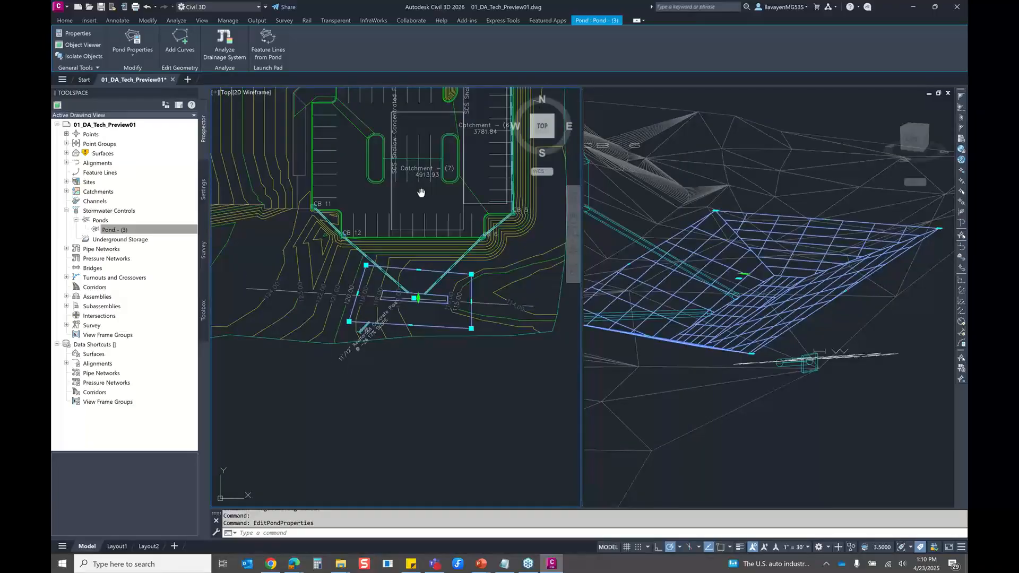
{"action": "middle_click_drag", "start_coordinate": [421, 192], "coordinate": [399, 240]}
{"action": "key", "text": "Escape"}
{"action": "key", "text": "Escape"}
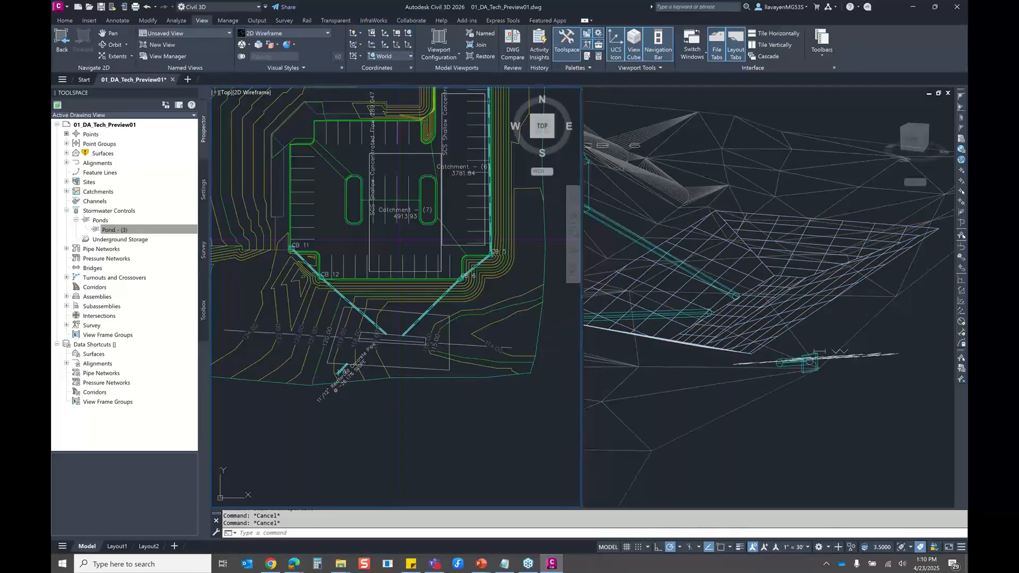
Shrink the pond outline by moving its two south corners inward and its north edge southward
{"action": "scroll", "coordinate": [387, 361], "scroll_direction": "up", "scroll_amount": 5}
{"action": "left_click", "coordinate": [401, 225]}
{"action": "left_click", "coordinate": [384, 274]}
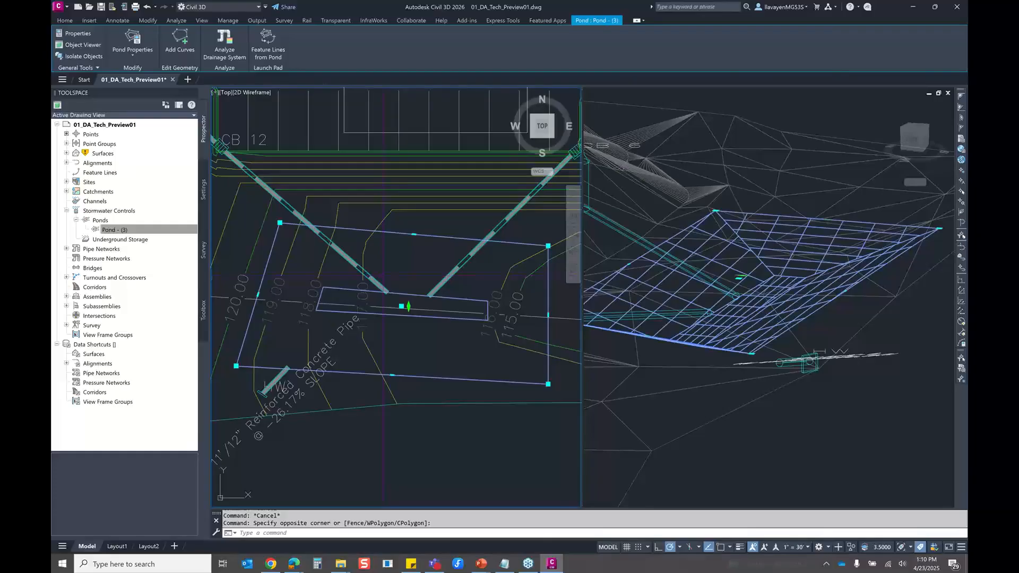
{"action": "left_click_drag", "start_coordinate": [236, 366], "coordinate": [251, 353]}
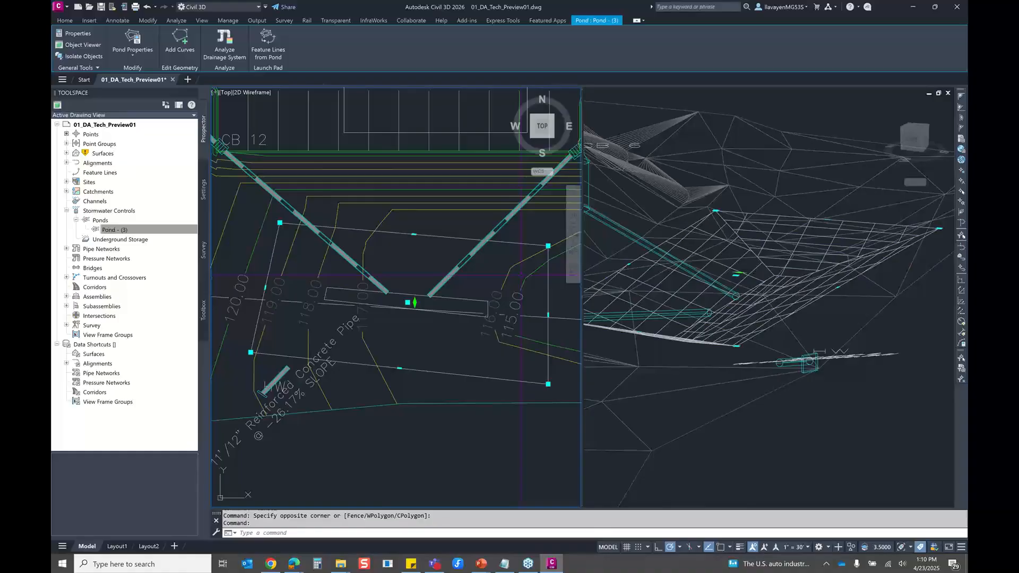
{"action": "left_click_drag", "start_coordinate": [548, 384], "coordinate": [536, 373]}
{"action": "middle_click_drag", "start_coordinate": [417, 235], "coordinate": [396, 221]}
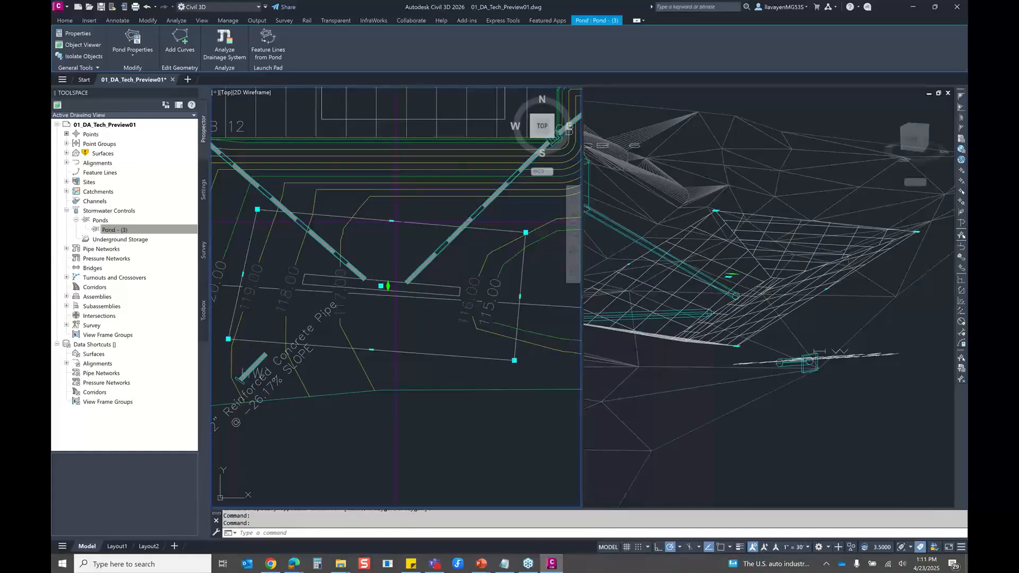
Round the pond's corners by adding curves with a radius of 8
{"action": "right_click", "coordinate": [426, 226]}
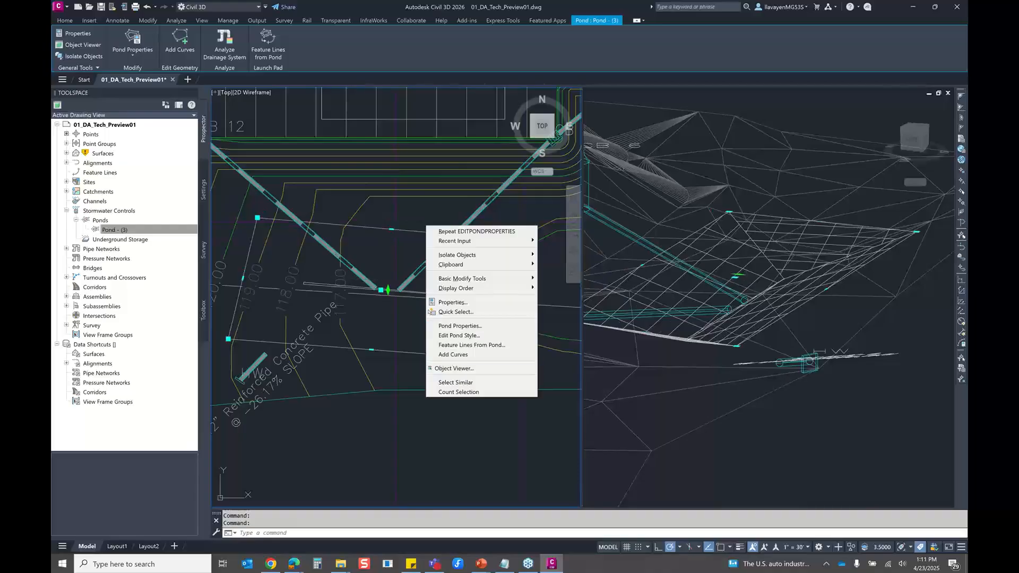
{"action": "left_click", "coordinate": [453, 354]}
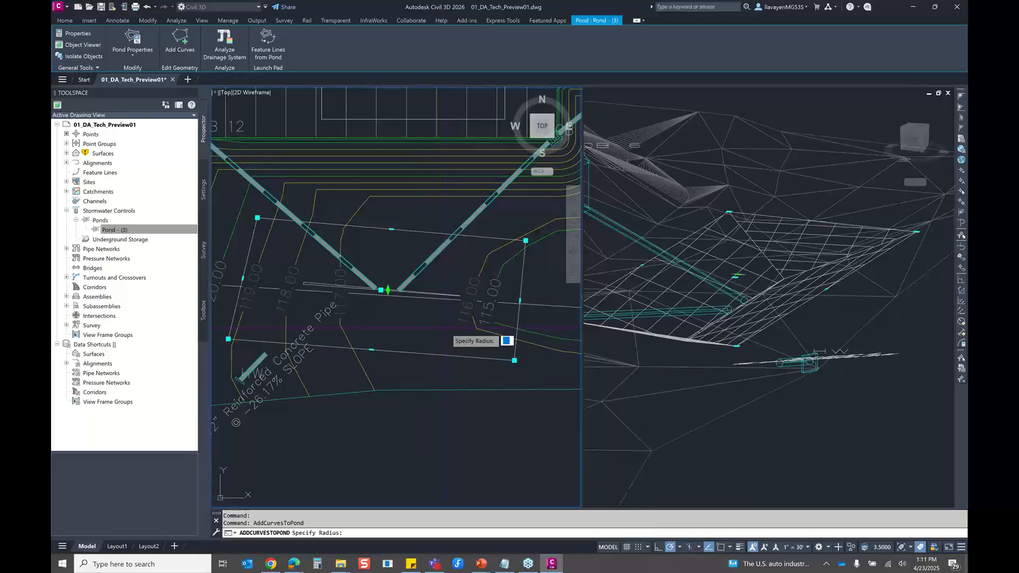
{"action": "type", "text": "8"}
{"action": "key", "text": "Return"}
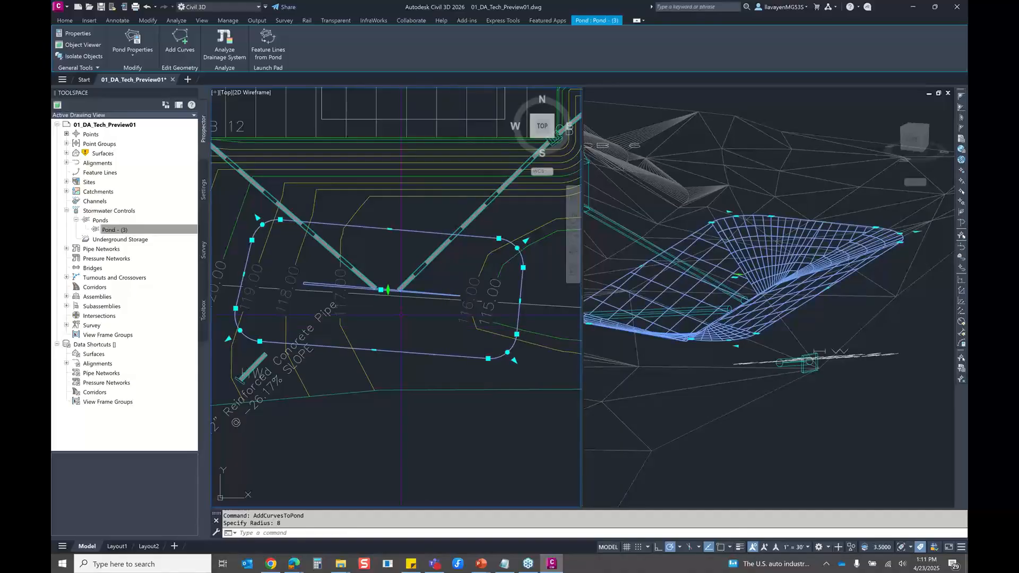
{"action": "key", "text": "Escape"}
{"action": "key", "text": "Escape"}
Enlarge the rounded pond by moving its south edge southward and the end of its northeast curve outward
{"action": "middle_click_drag", "start_coordinate": [663, 297], "coordinate": [724, 297], "text": "shift"}
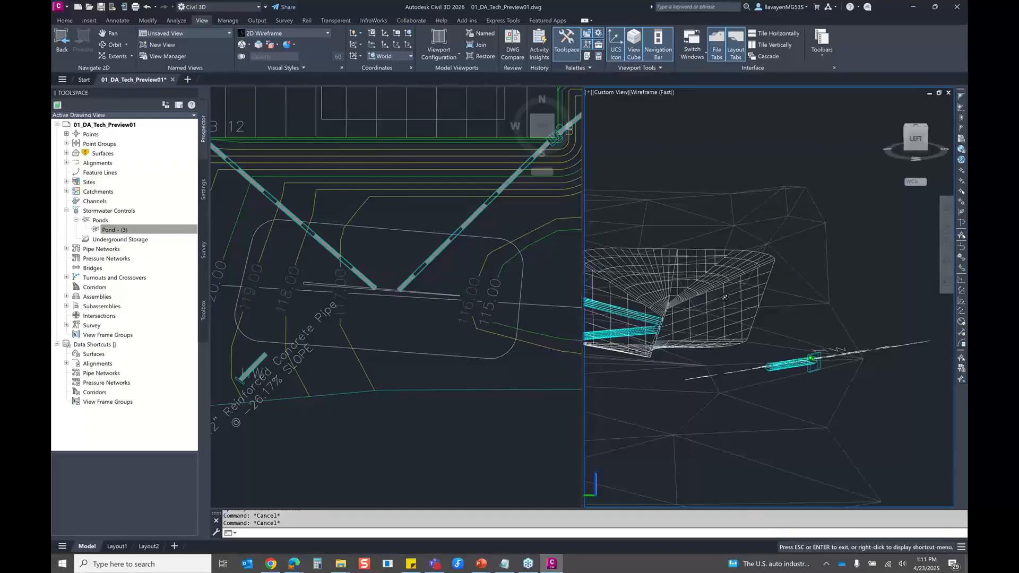
{"action": "left_click", "coordinate": [724, 297]}
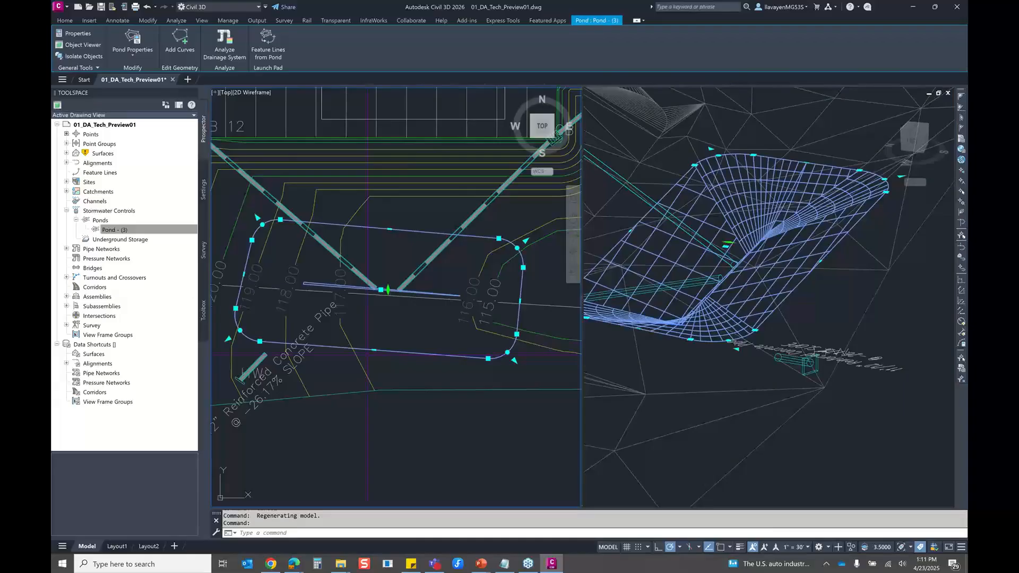
{"action": "middle_click_drag", "start_coordinate": [367, 355], "coordinate": [350, 349]}
{"action": "left_click", "coordinate": [481, 232]}
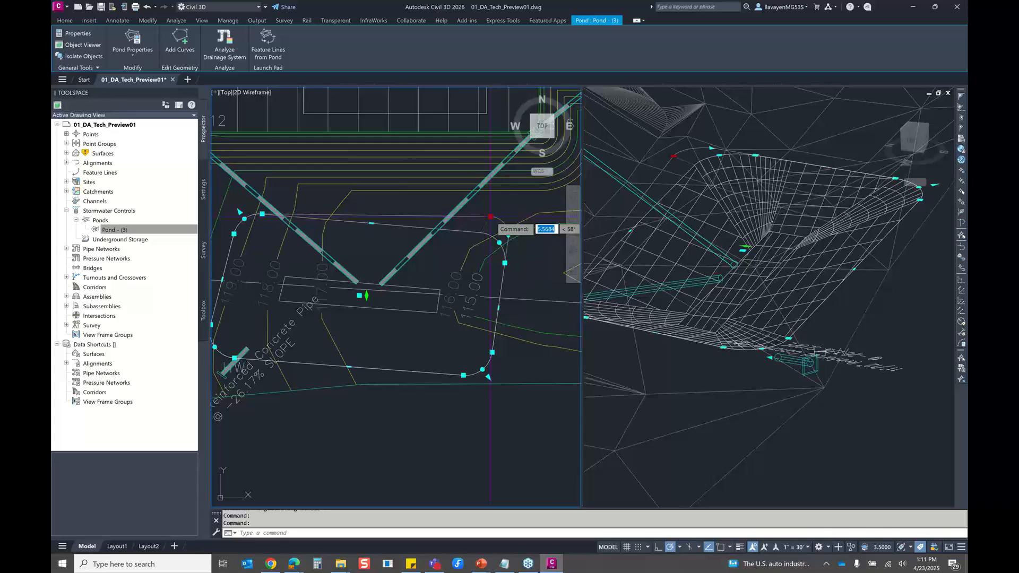
{"action": "key", "text": "Escape"}
{"action": "key", "text": "Escape"}
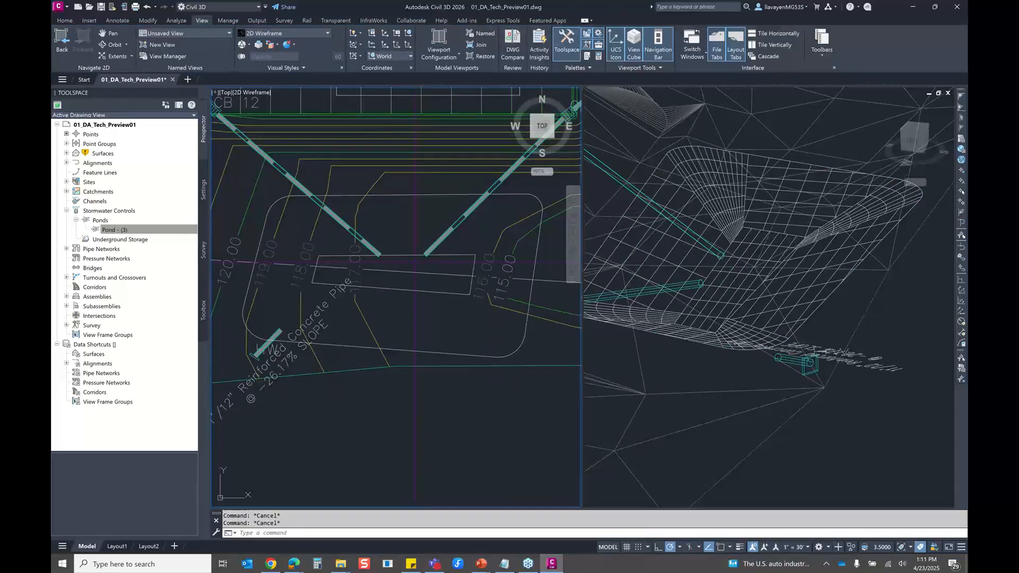
{"action": "scroll", "coordinate": [488, 223], "scroll_direction": "down", "scroll_amount": 3}
{"action": "left_click", "coordinate": [435, 205]}
{"action": "right_click", "coordinate": [433, 216]}
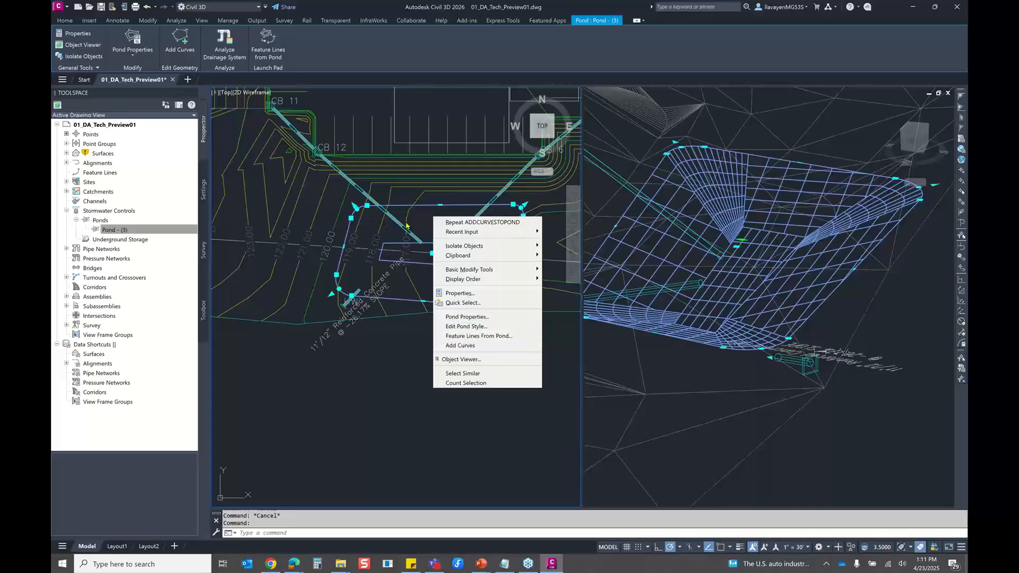
{"action": "key", "text": "Escape"}
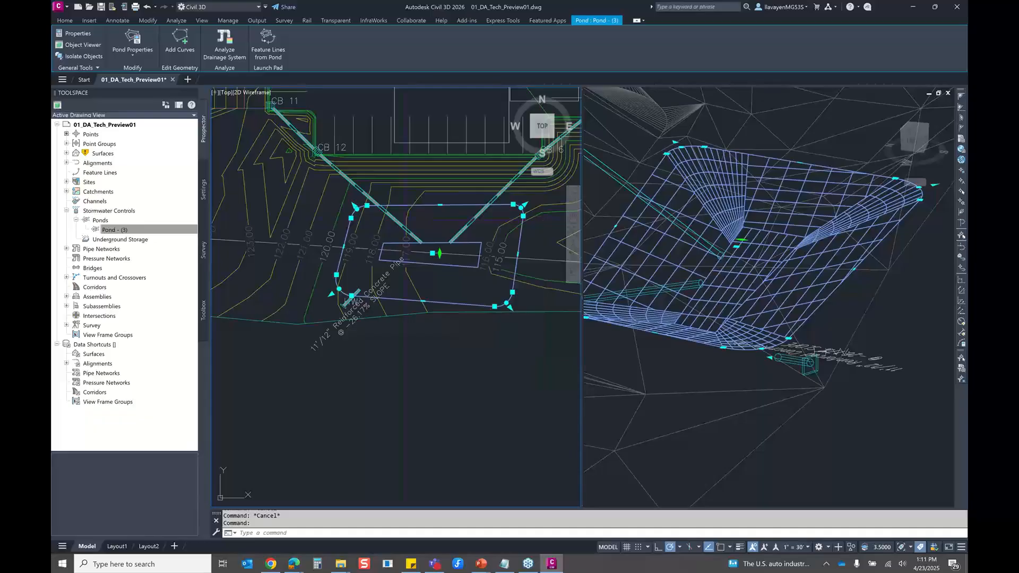
{"action": "key", "text": "Escape"}
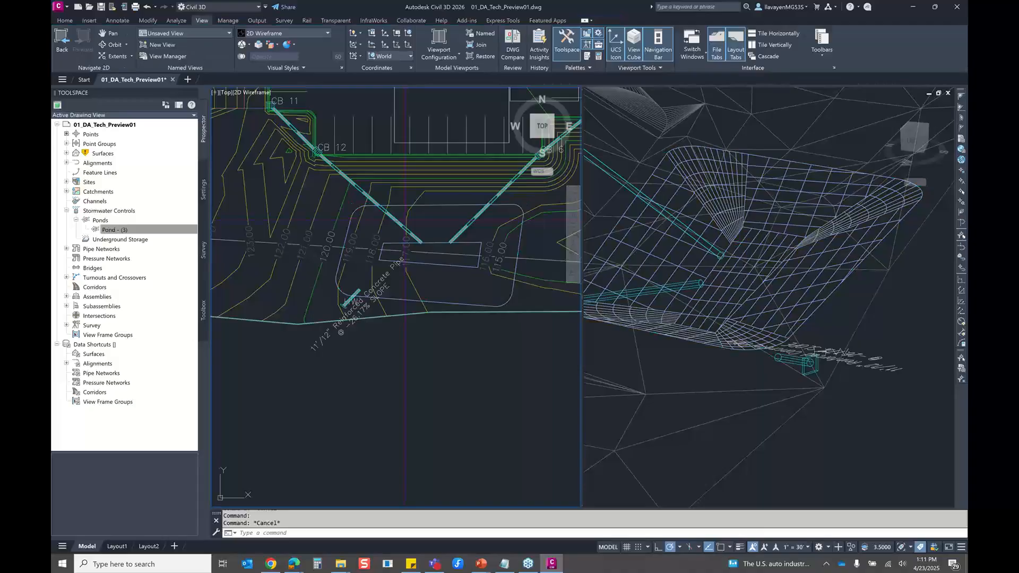
Open the analysis criteria of the drainage system starting from the pond
{"action": "left_click", "coordinate": [398, 205]}
{"action": "middle_click_drag", "start_coordinate": [364, 129], "coordinate": [312, 126]}
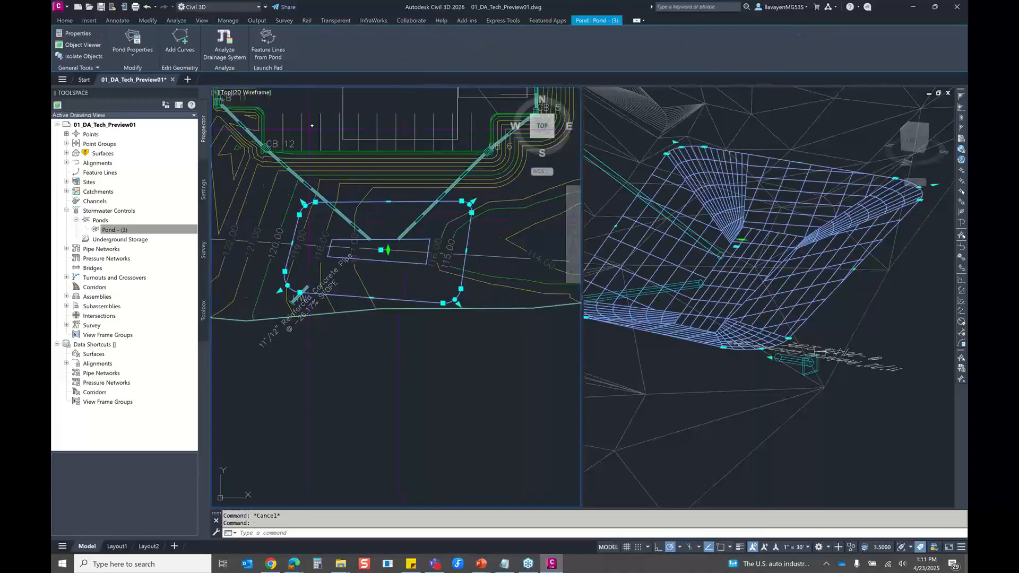
{"action": "left_click", "coordinate": [224, 42]}
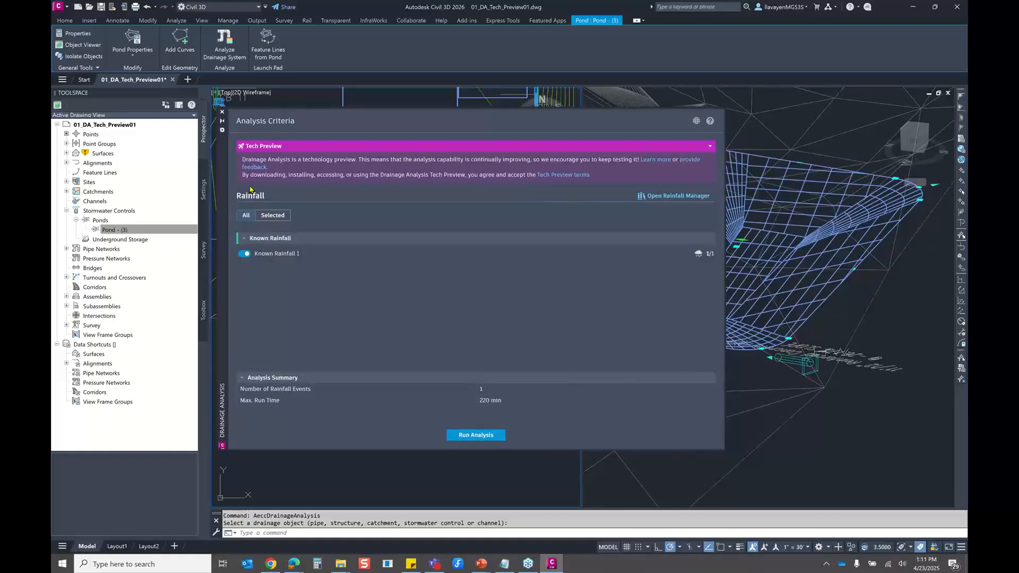
{"action": "left_click_drag", "start_coordinate": [225, 182], "coordinate": [294, 186]}
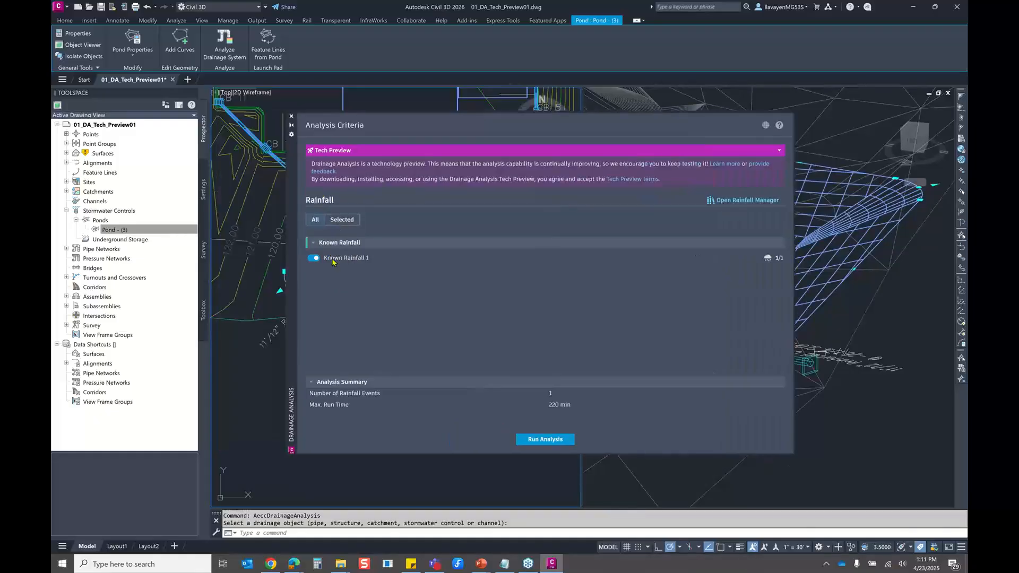
Switch Known Rainfall 1 off, check the list of selected rainfalls, and switch it on again
{"action": "left_click", "coordinate": [314, 258]}
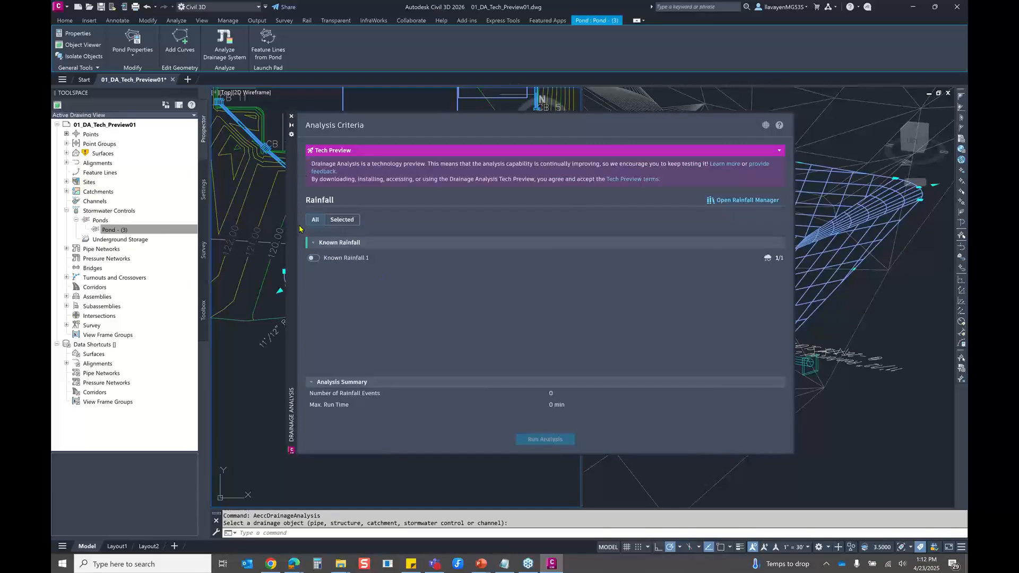
{"action": "left_click", "coordinate": [339, 221]}
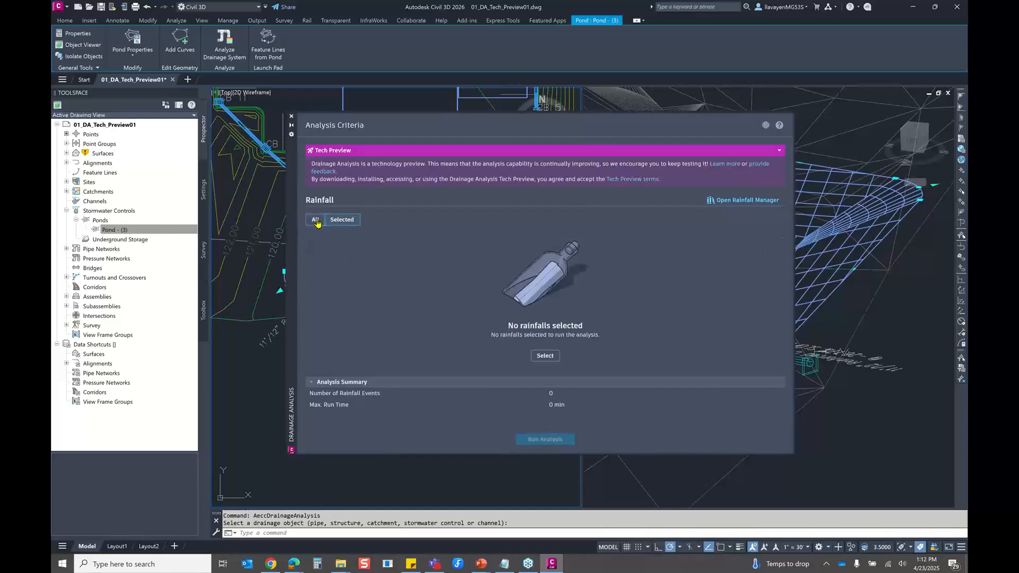
{"action": "left_click", "coordinate": [315, 220]}
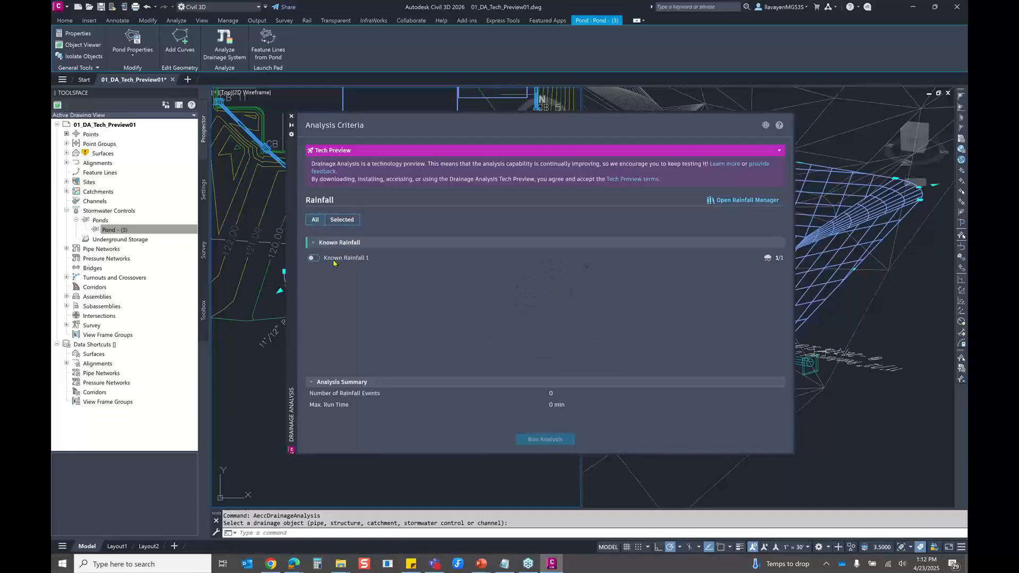
{"action": "left_click", "coordinate": [314, 259]}
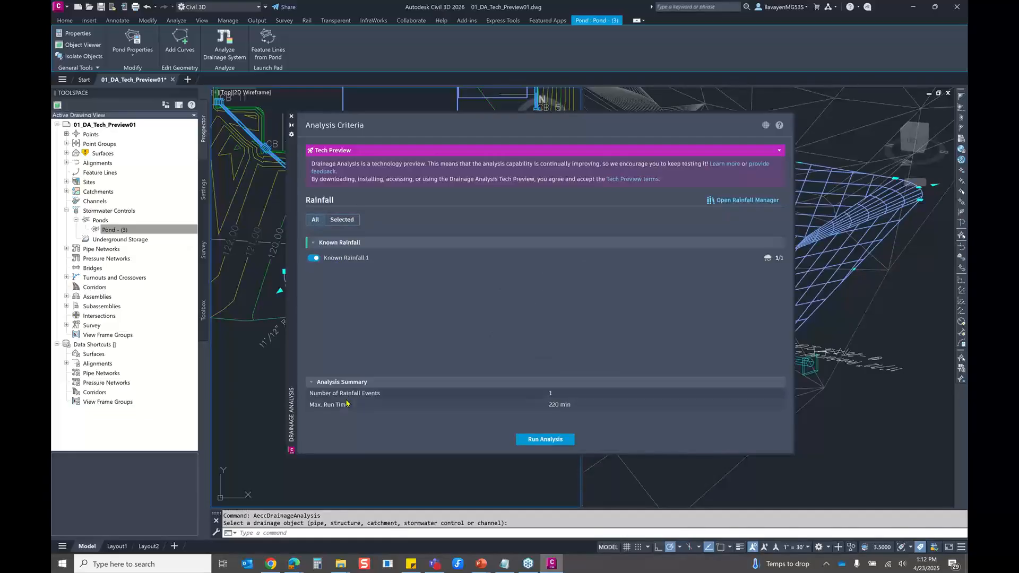
Draft a second known rainfall in the Rainfall Manager, import Sample_RainFall.csv into a new rainfall event, and cancel the draft
{"action": "left_click", "coordinate": [117, 230]}
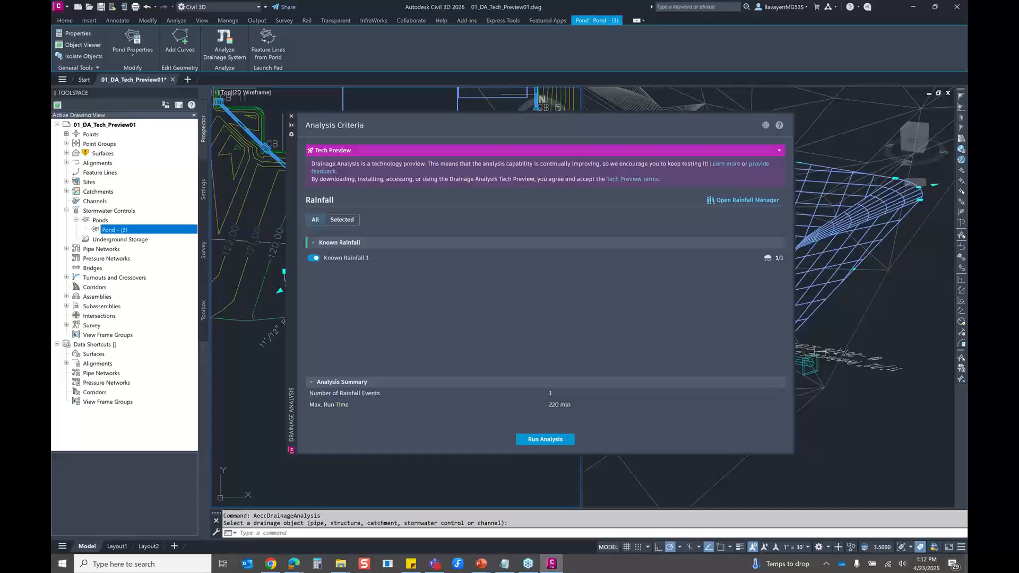
{"action": "left_click_drag", "start_coordinate": [292, 158], "coordinate": [202, 153]}
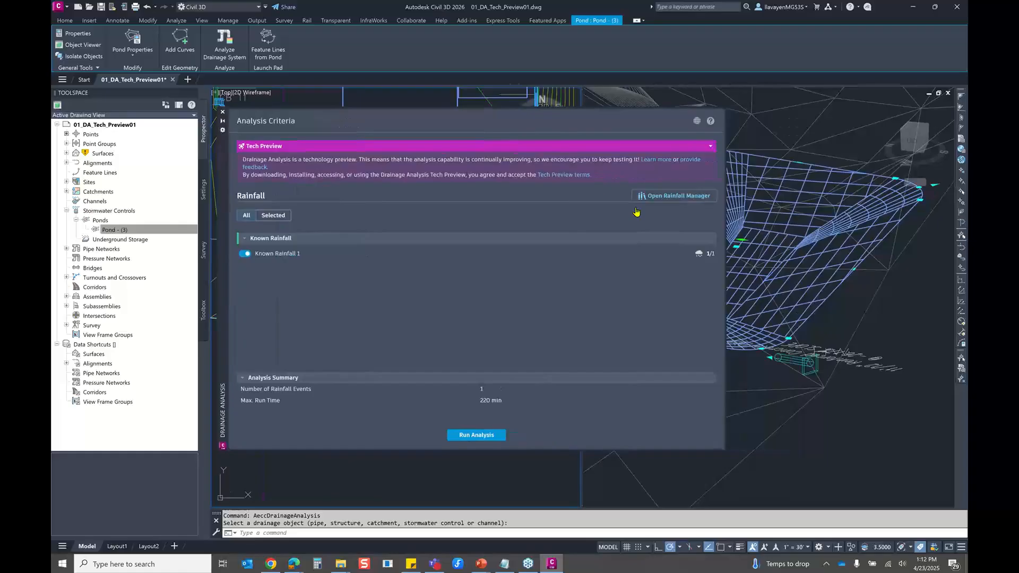
{"action": "left_click", "coordinate": [637, 209]}
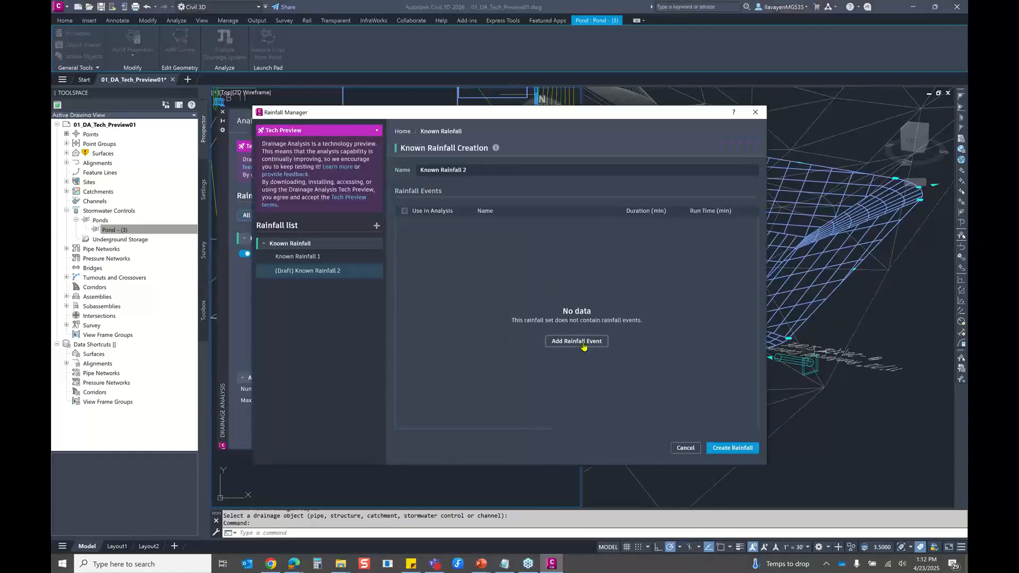
{"action": "left_click", "coordinate": [583, 343]}
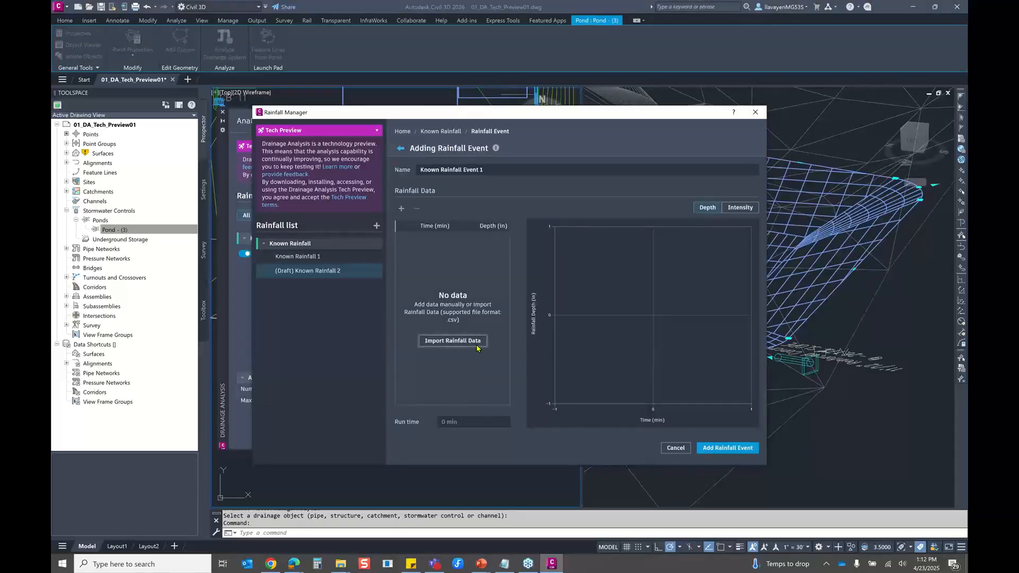
{"action": "left_click", "coordinate": [452, 340]}
{"action": "left_click", "coordinate": [451, 213]}
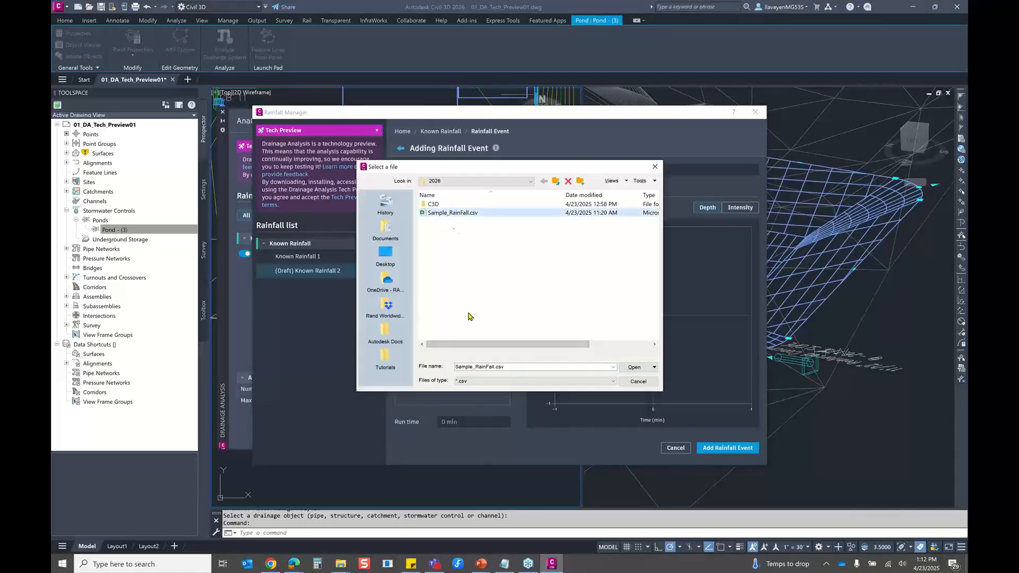
{"action": "double_click", "coordinate": [453, 213]}
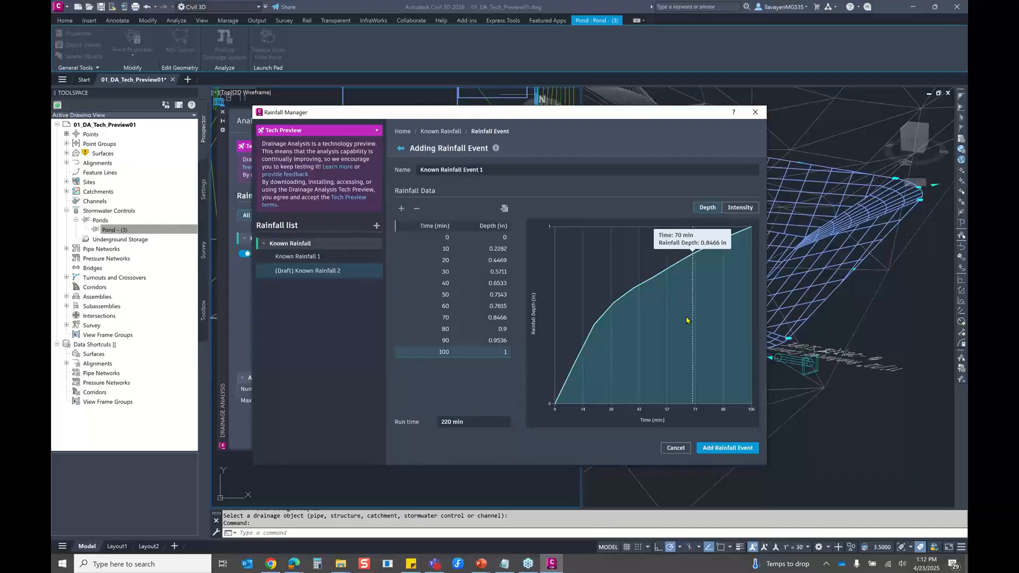
{"action": "left_click", "coordinate": [673, 452]}
{"action": "left_click", "coordinate": [604, 317]}
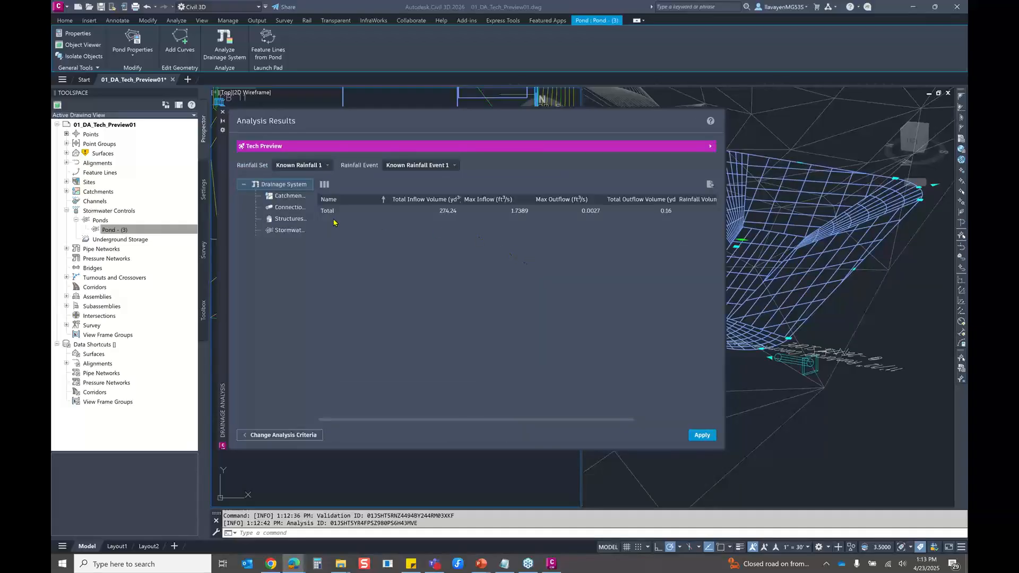
Examine the Known Rainfall 1 analysis results for the catchments, connections, structures and stormwater controls
{"action": "left_click", "coordinate": [287, 207]}
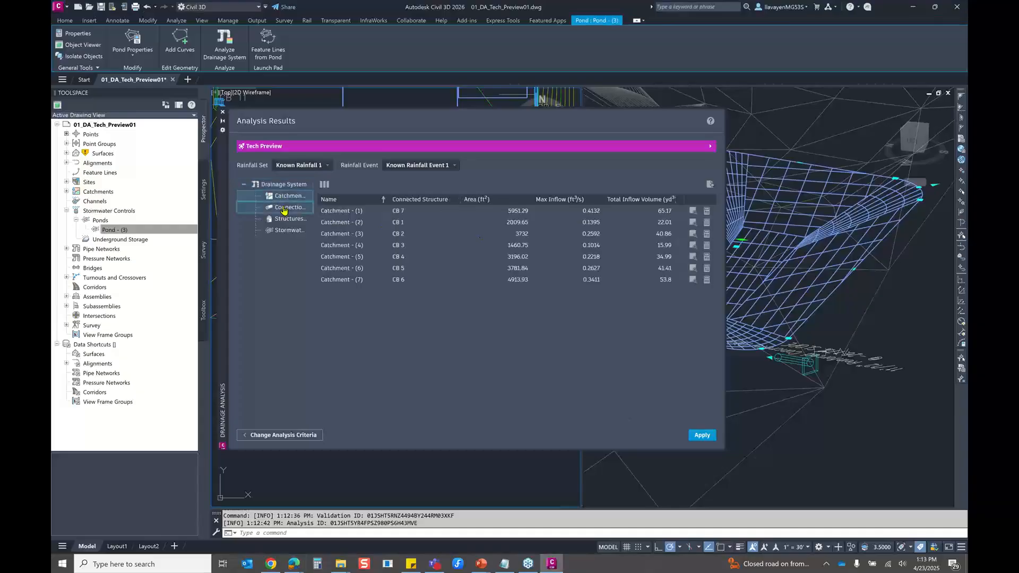
{"action": "left_click", "coordinate": [284, 219]}
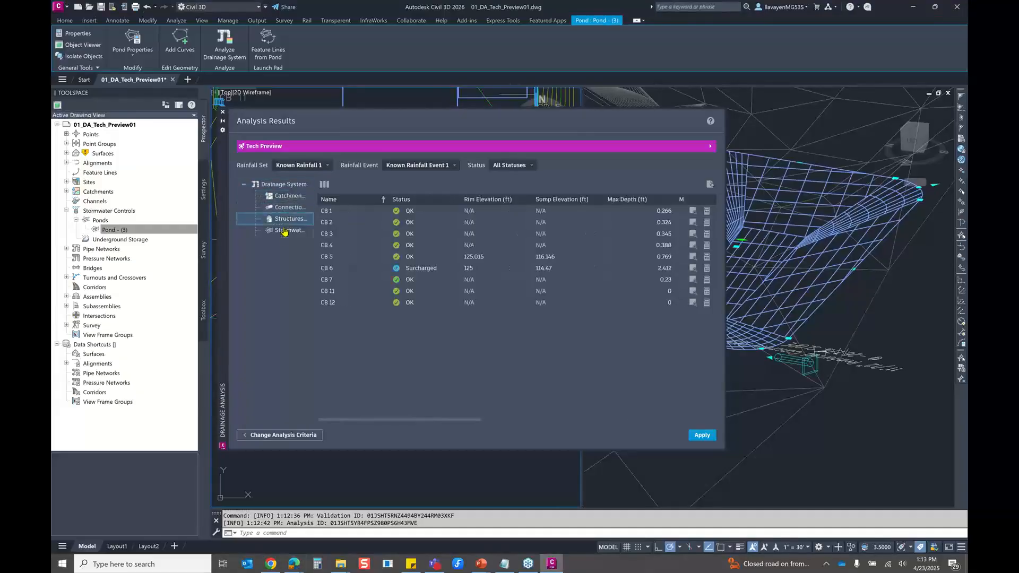
{"action": "left_click", "coordinate": [281, 230]}
{"action": "left_click", "coordinate": [278, 220]}
{"action": "left_click_drag", "start_coordinate": [223, 181], "coordinate": [305, 197]}
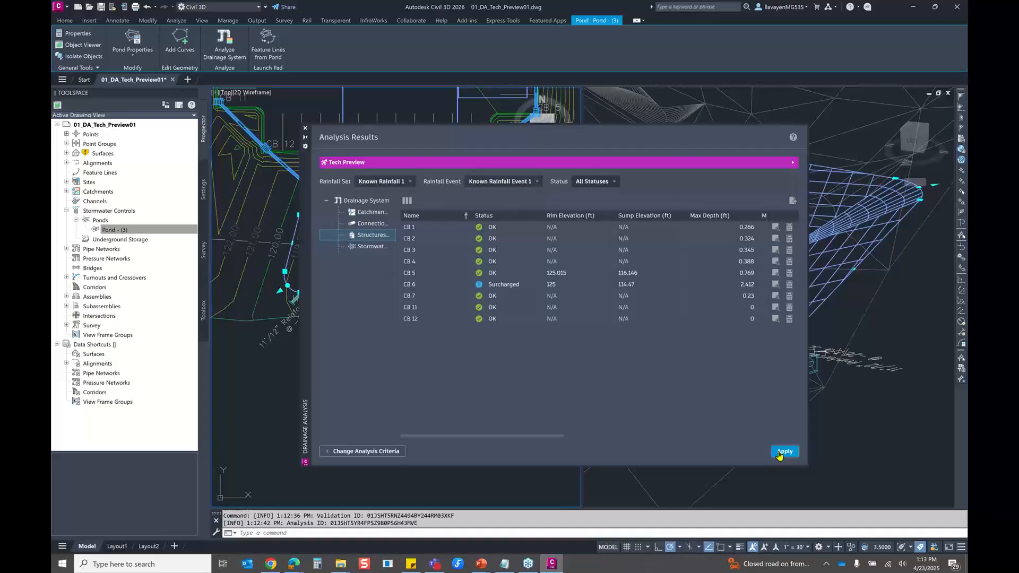
Apply the drainage analysis results, close the Drainage Analysis window and deselect the pond
{"action": "left_click", "coordinate": [779, 453]}
{"action": "left_click_drag", "start_coordinate": [305, 245], "coordinate": [168, 244]}
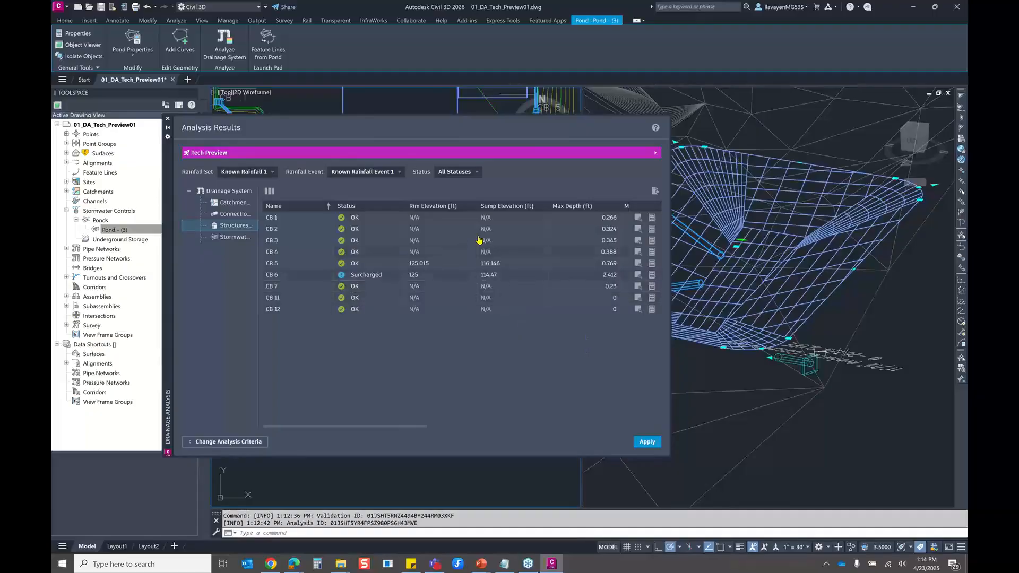
{"action": "left_click", "coordinate": [168, 120]}
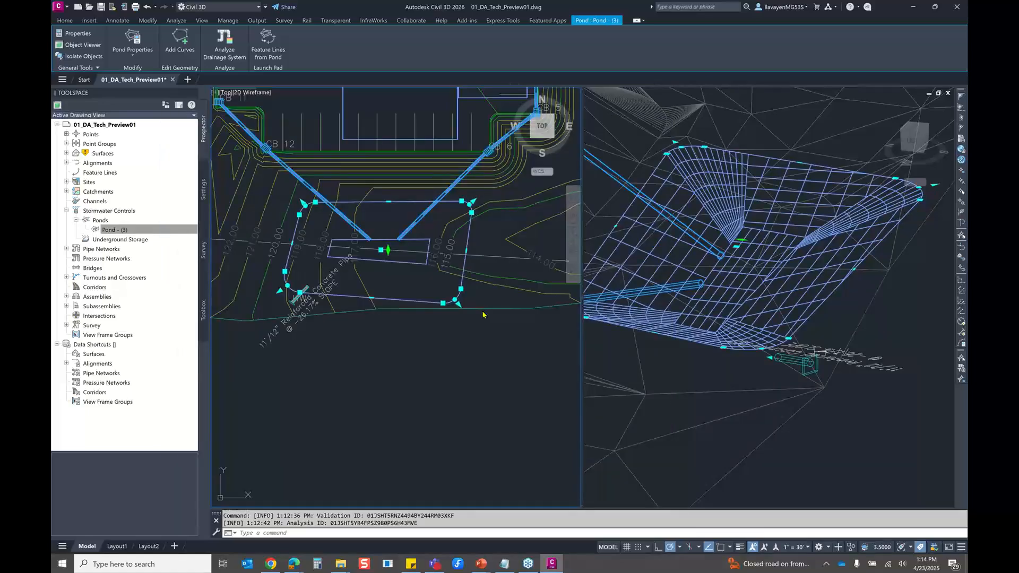
{"action": "key", "text": "Escape"}
Start creating an underground storage in the plan view
{"action": "scroll", "coordinate": [367, 312], "scroll_direction": "up", "scroll_amount": 2}
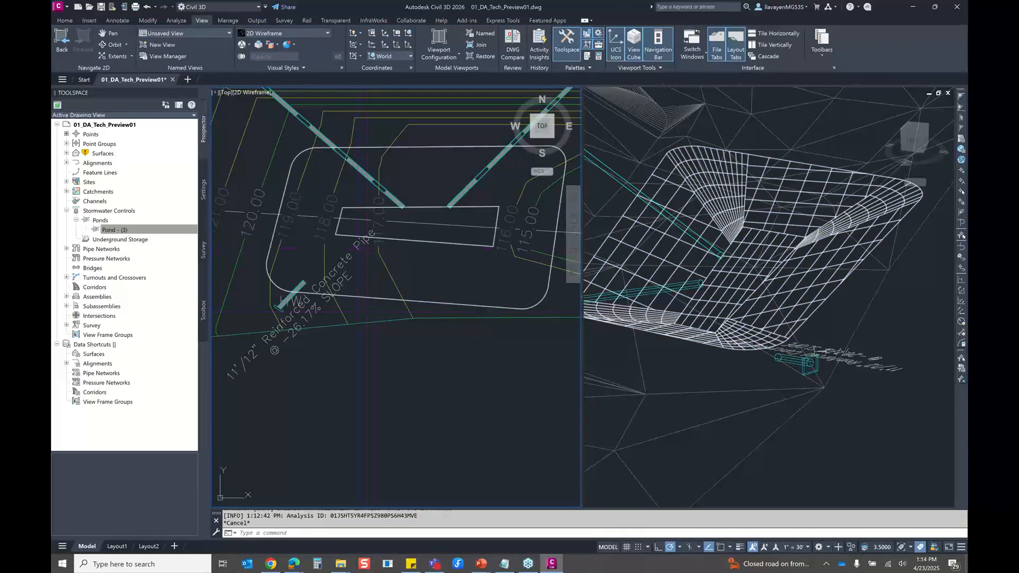
{"action": "left_click", "coordinate": [65, 20]}
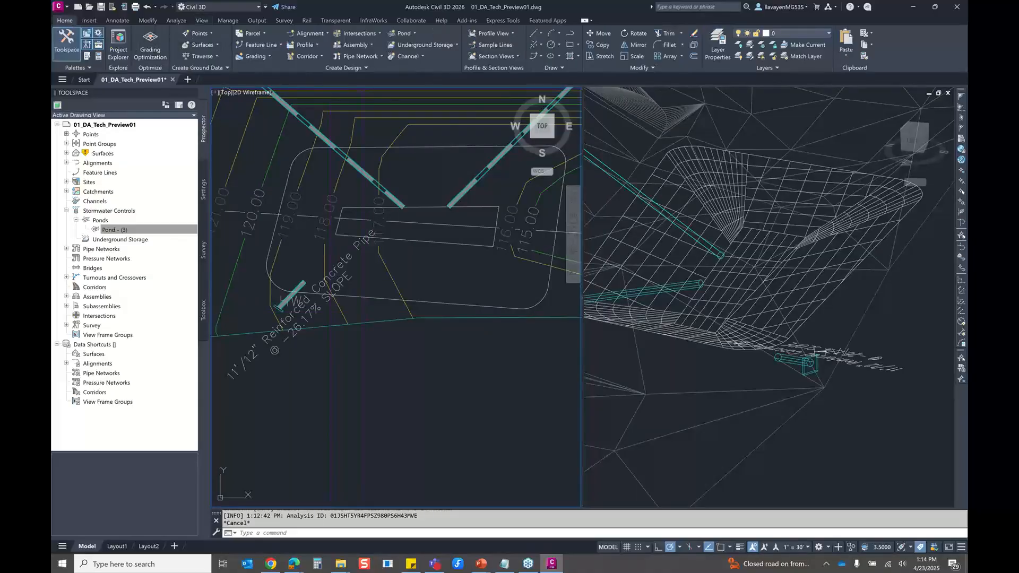
{"action": "left_click", "coordinate": [425, 45]}
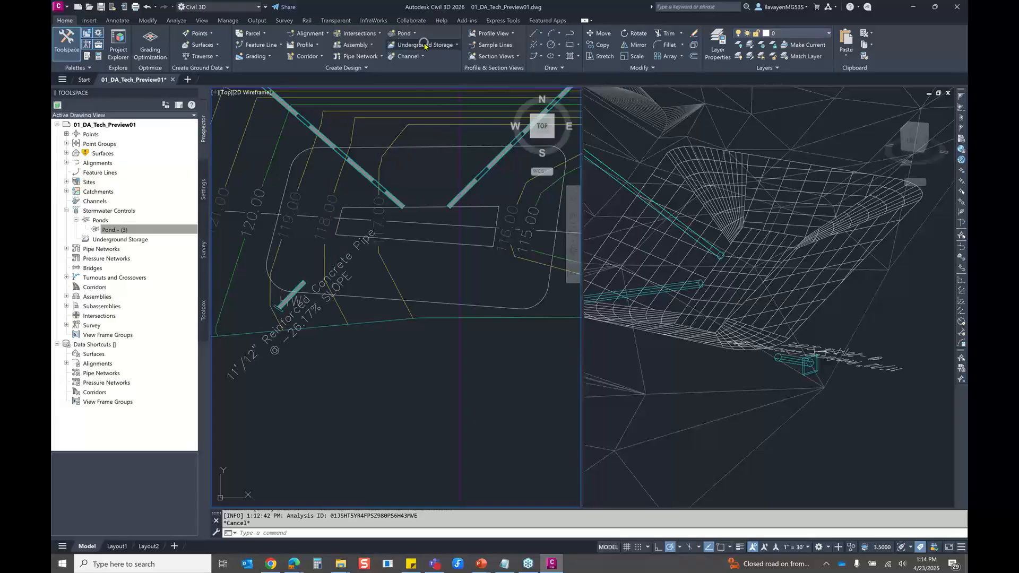
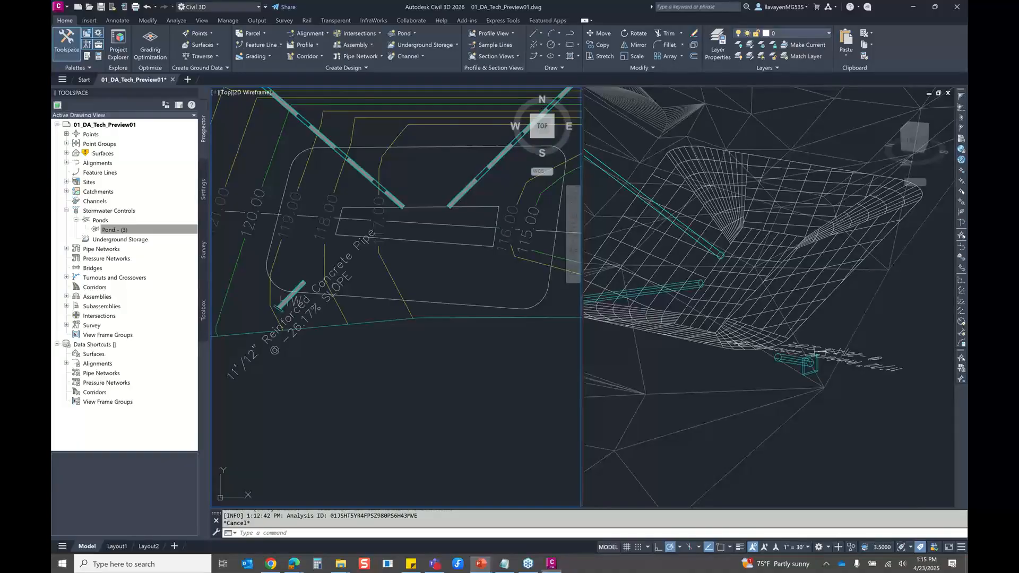
Open the drawing 03_Model Viewer.dwg
{"action": "scroll", "coordinate": [463, 215], "scroll_direction": "down", "scroll_amount": 4}
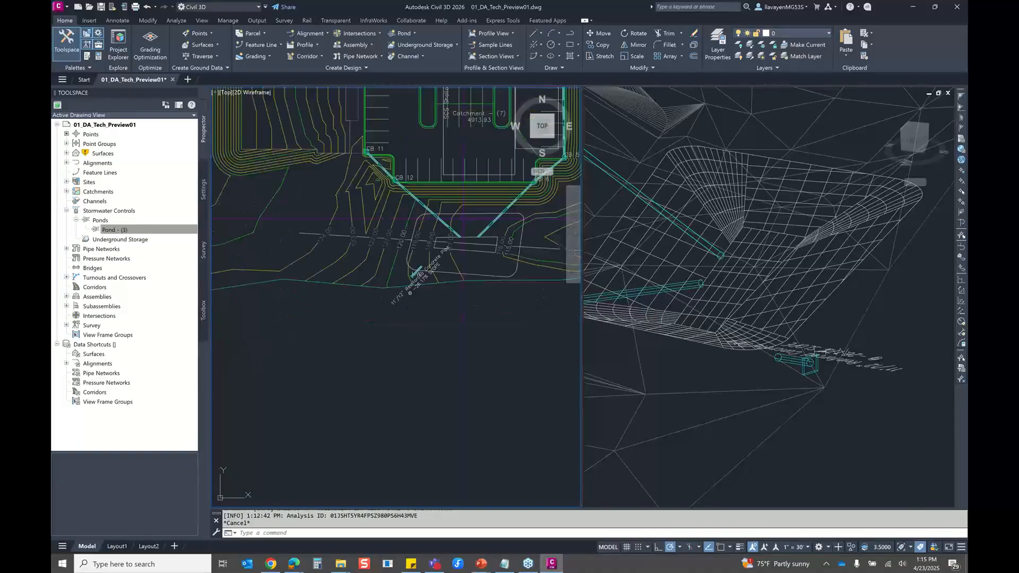
{"action": "middle_click_drag", "start_coordinate": [462, 215], "coordinate": [382, 456]}
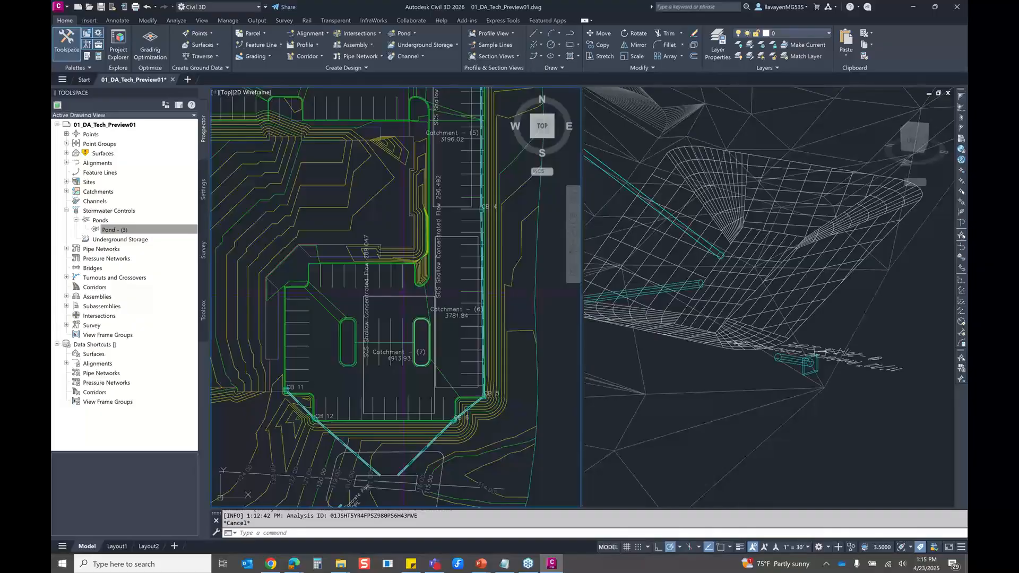
{"action": "middle_click_drag", "start_coordinate": [404, 291], "coordinate": [402, 303]}
{"action": "left_click", "coordinate": [89, 6]}
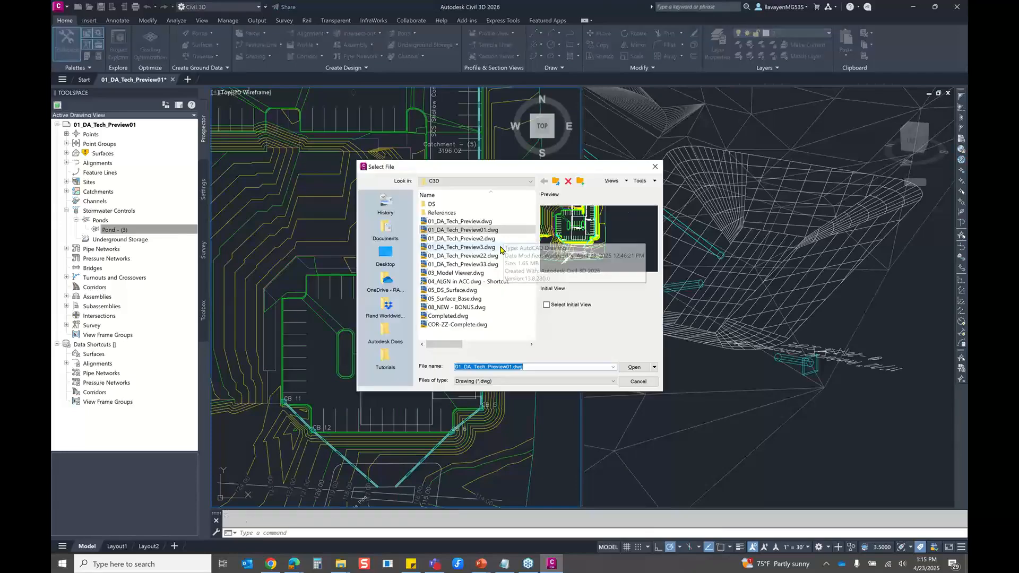
{"action": "left_click", "coordinate": [486, 275]}
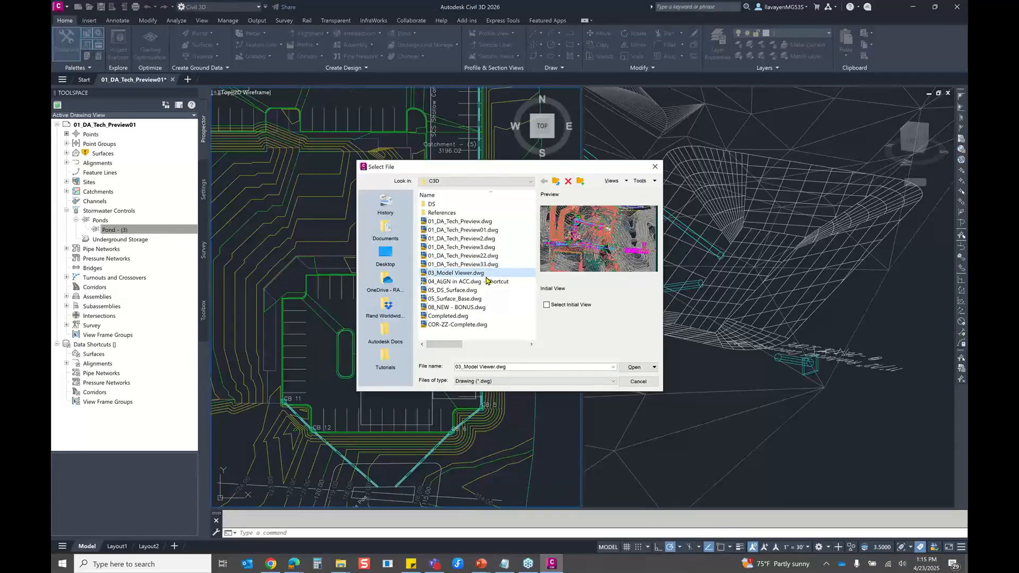
{"action": "double_click", "coordinate": [486, 276]}
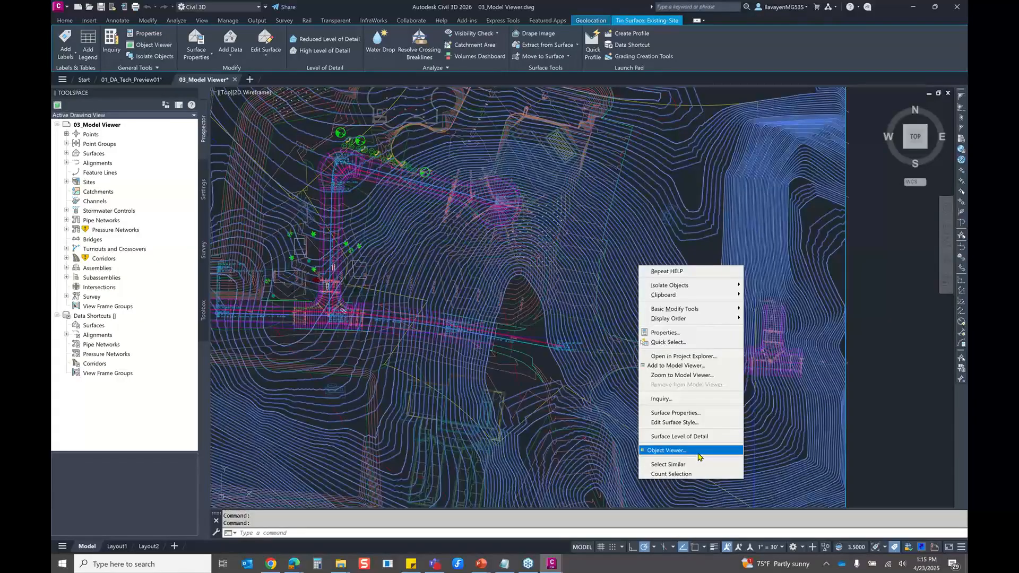
View the existing site surface in the Object Viewer with the Conceptual style, close the viewer and deselect the surface
{"action": "left_click", "coordinate": [698, 450]}
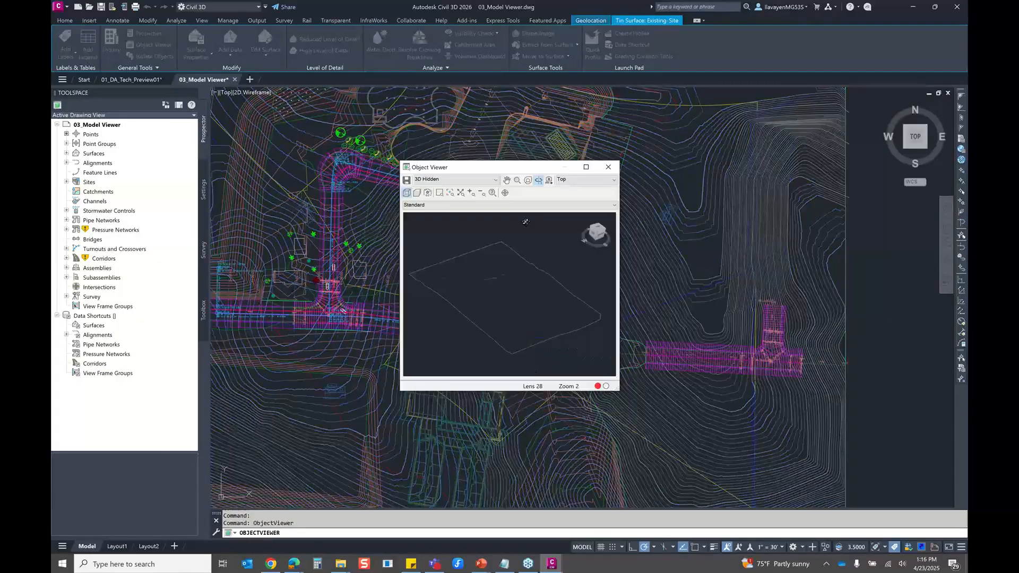
{"action": "left_click", "coordinate": [440, 201]}
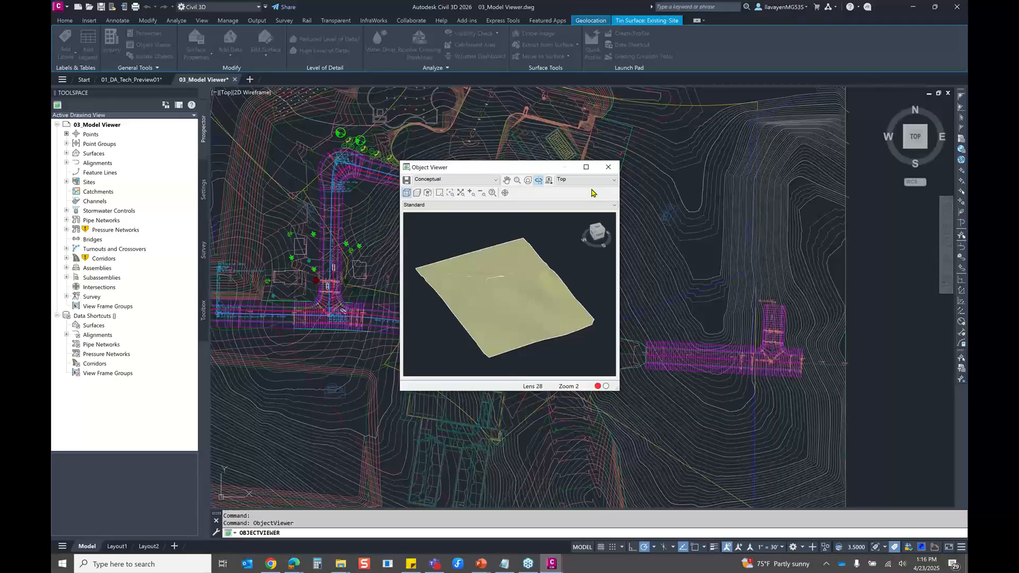
{"action": "left_click", "coordinate": [608, 167]}
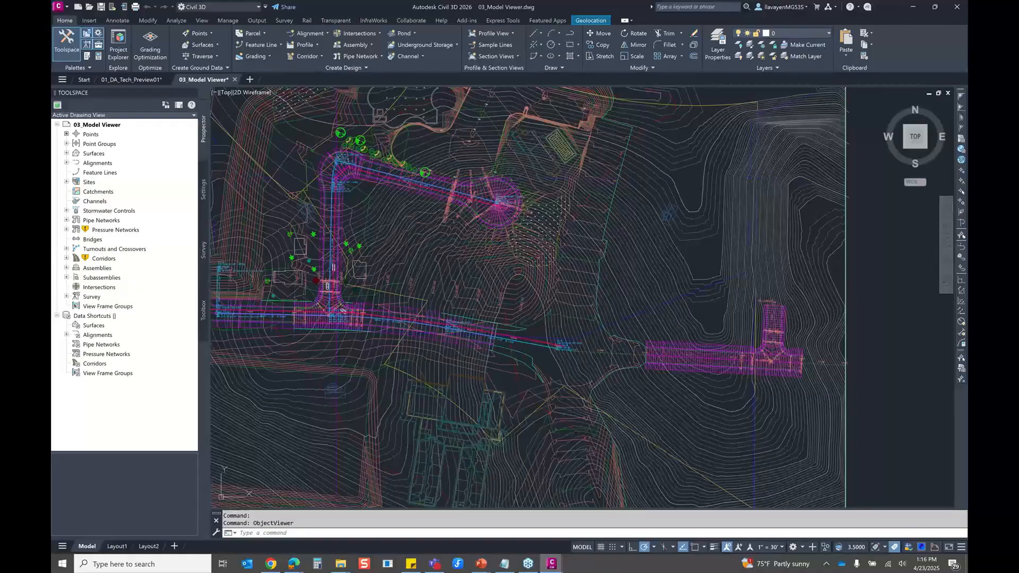
{"action": "key", "text": "Escape"}
Add the existing site surface and the L-shaped road corridor with its cul-de-sac to the Model Viewer
{"action": "scroll", "coordinate": [301, 152], "scroll_direction": "up", "scroll_amount": 4}
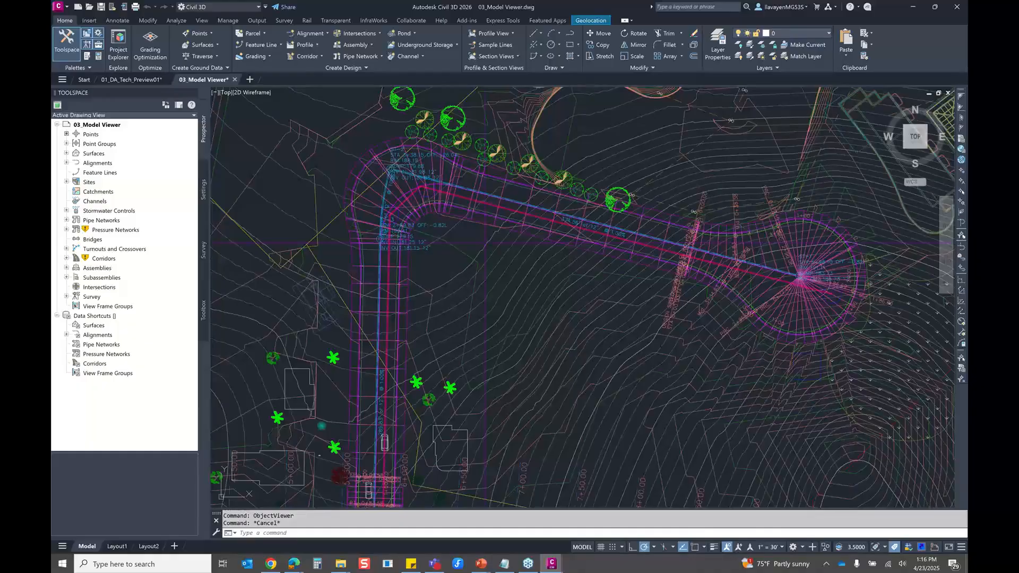
{"action": "left_click_drag", "start_coordinate": [571, 313], "coordinate": [549, 332]}
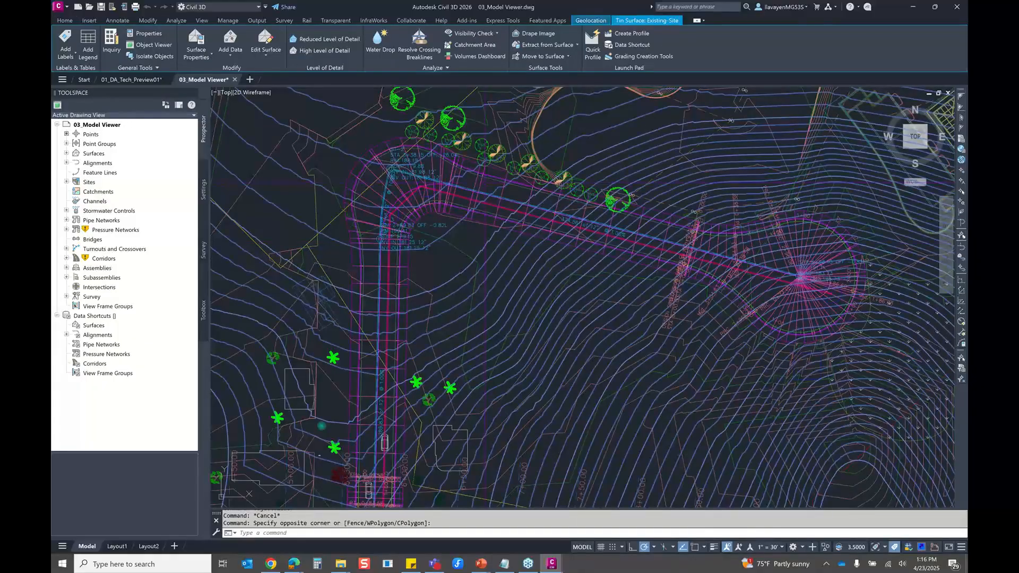
{"action": "left_click", "coordinate": [474, 240]}
{"action": "right_click", "coordinate": [474, 239]}
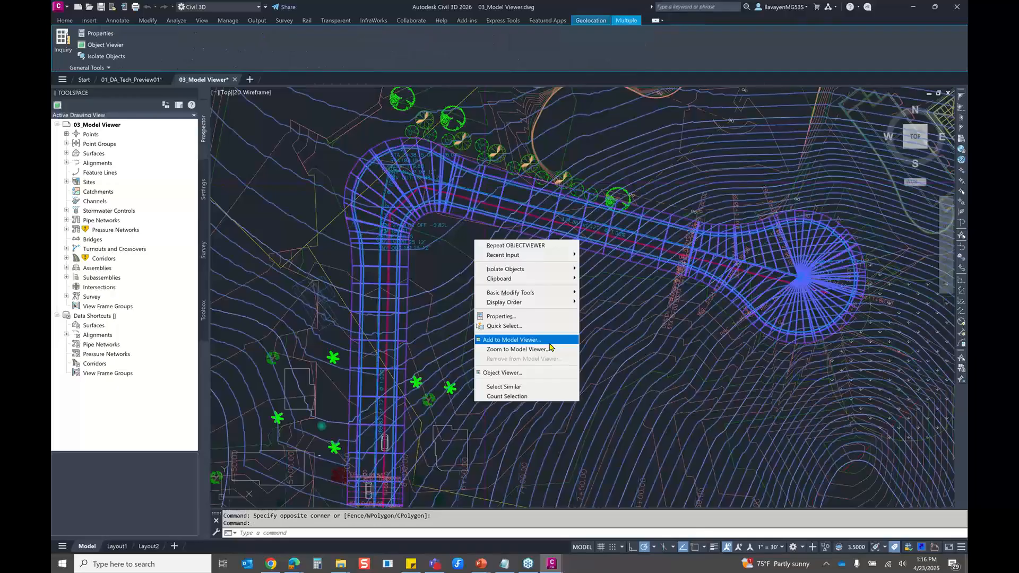
{"action": "left_click", "coordinate": [550, 342]}
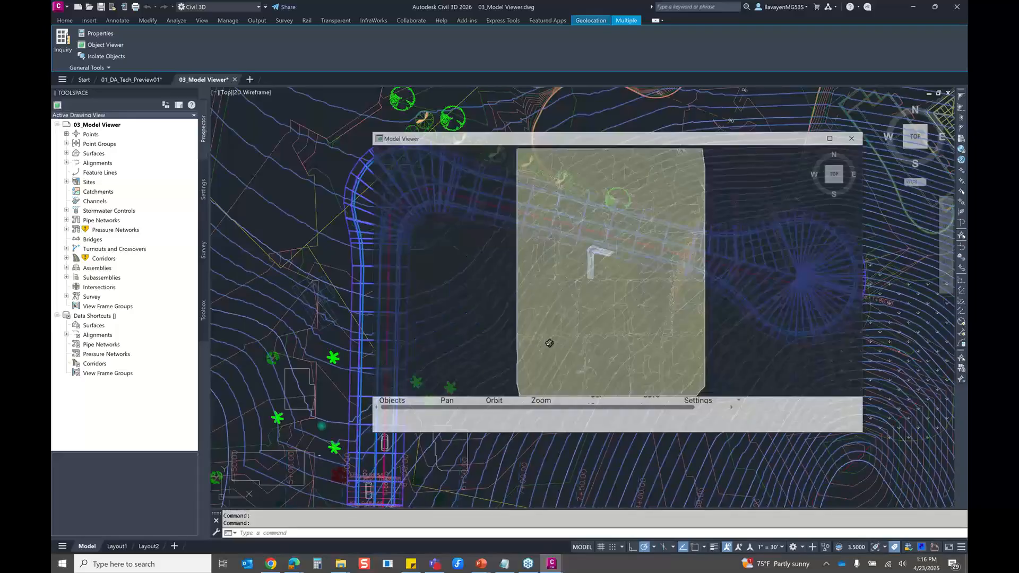
Orbit closer to the corridor in the Model Viewer and set the visual style to Wireframe
{"action": "left_click_drag", "start_coordinate": [600, 325], "coordinate": [537, 271]}
{"action": "scroll", "coordinate": [627, 321], "scroll_direction": "up", "scroll_amount": 3}
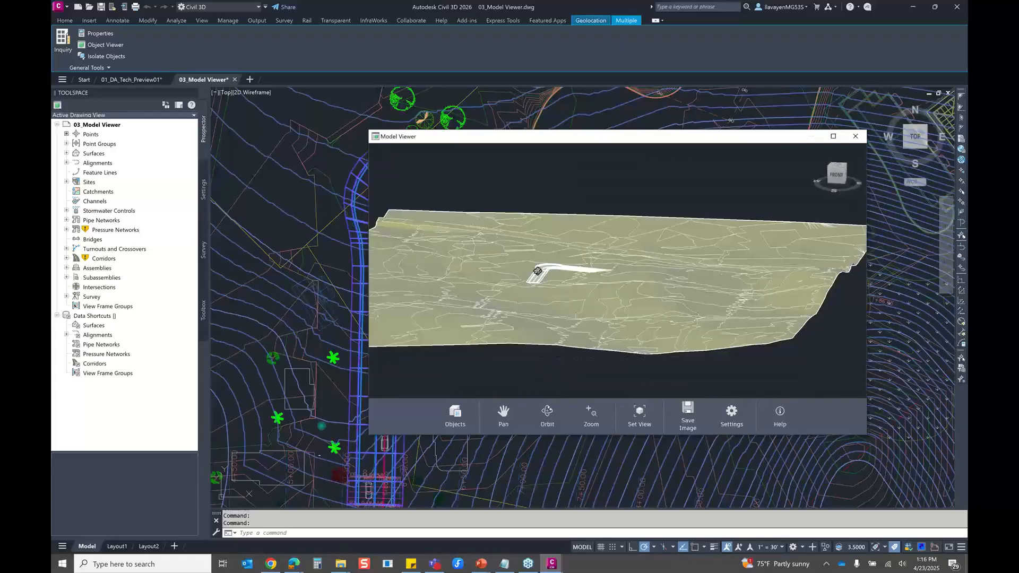
{"action": "scroll", "coordinate": [550, 289], "scroll_direction": "up", "scroll_amount": 3}
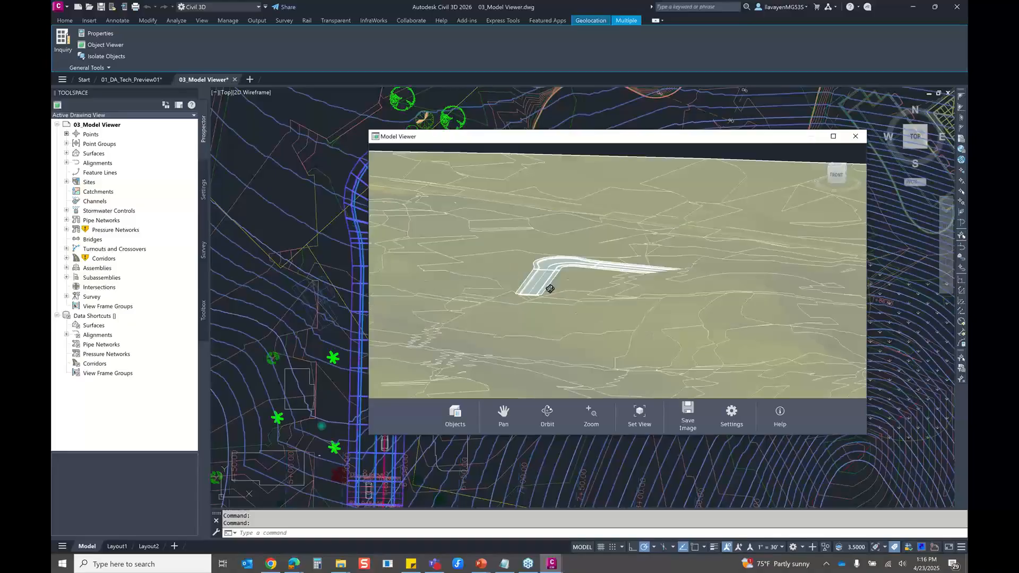
{"action": "left_click_drag", "start_coordinate": [550, 289], "coordinate": [611, 309]}
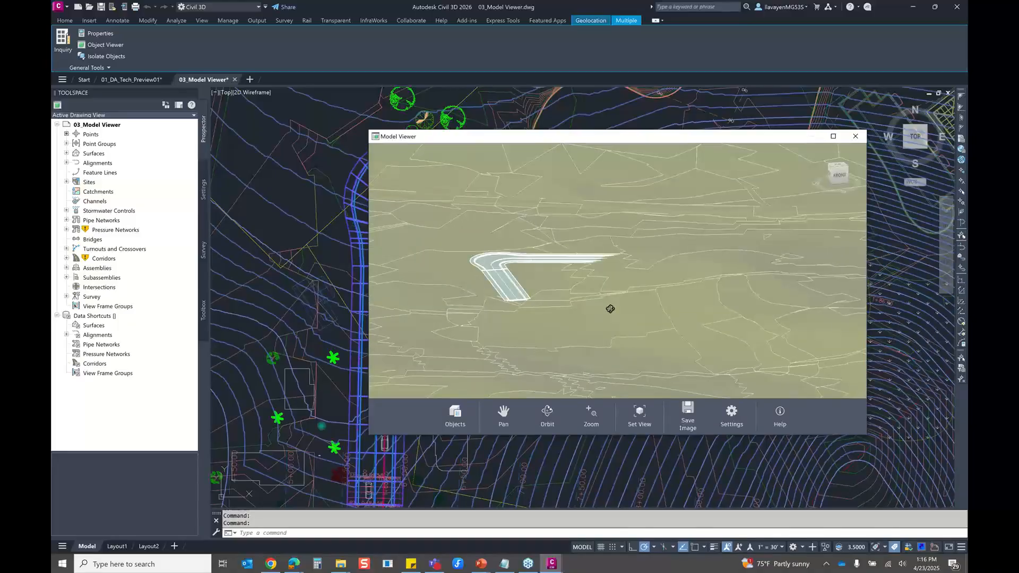
{"action": "left_click", "coordinate": [730, 414]}
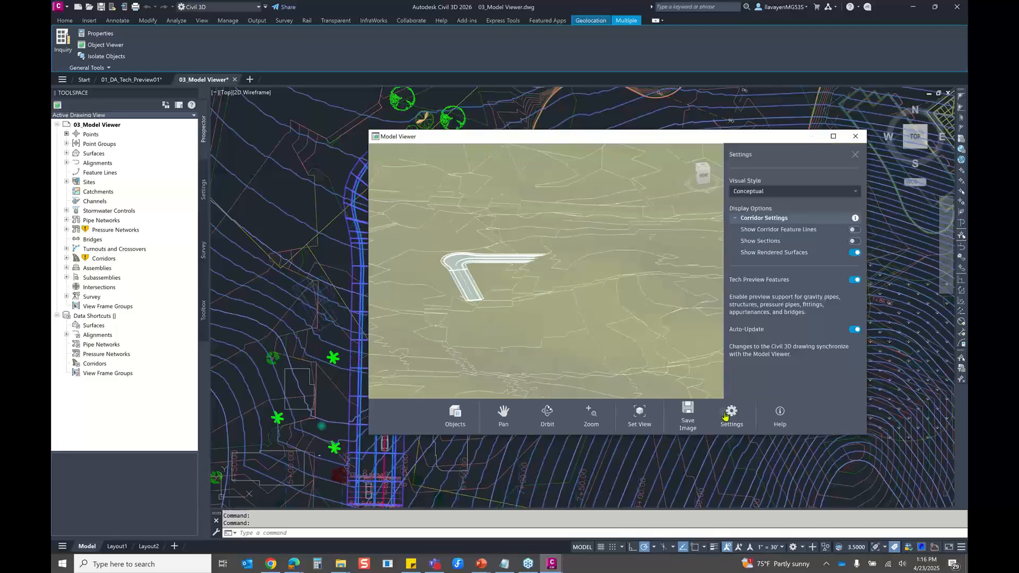
{"action": "left_click", "coordinate": [754, 191]}
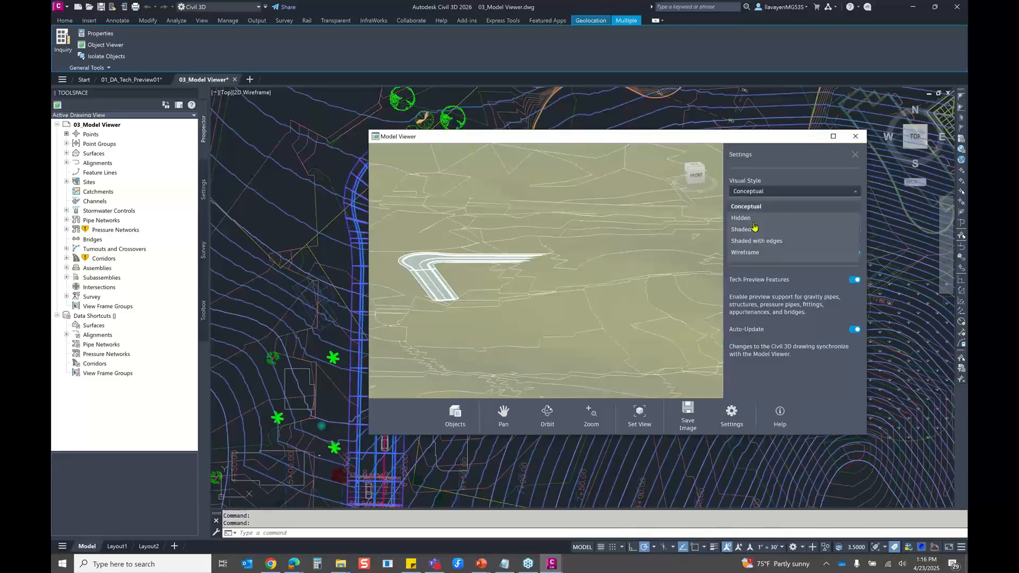
{"action": "left_click", "coordinate": [757, 253]}
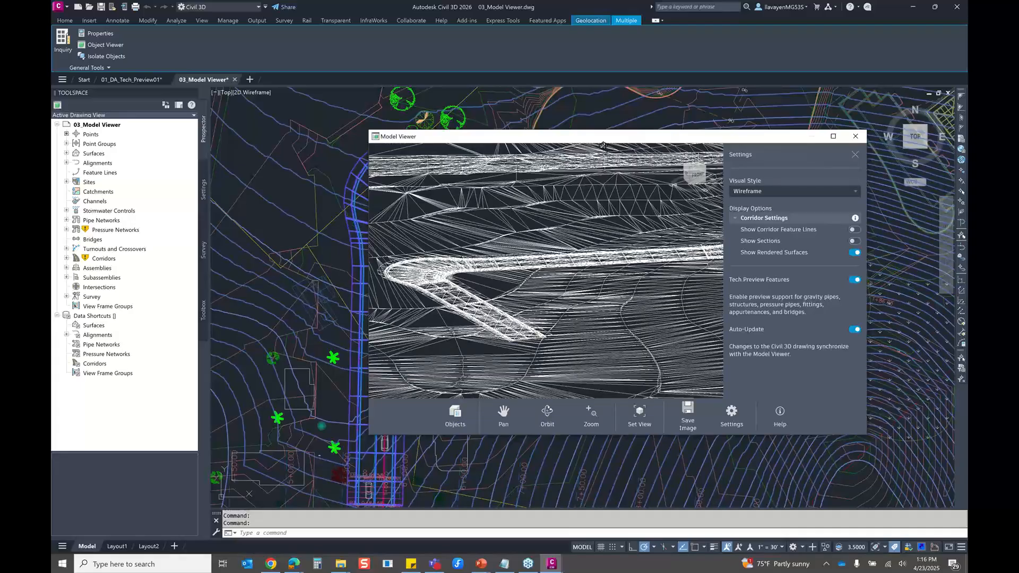
Place the Model Viewer beside the plan drawing and hide the Surfaces group in its object list
{"action": "mouse_move", "coordinate": [594, 142]}
{"action": "left_mouse_down"}
{"action": "mouse_move", "coordinate": [392, 319]}
{"action": "mouse_move", "coordinate": [719, 177]}
{"action": "left_mouse_up"}
{"action": "scroll", "coordinate": [365, 202], "scroll_direction": "down", "scroll_amount": 10}
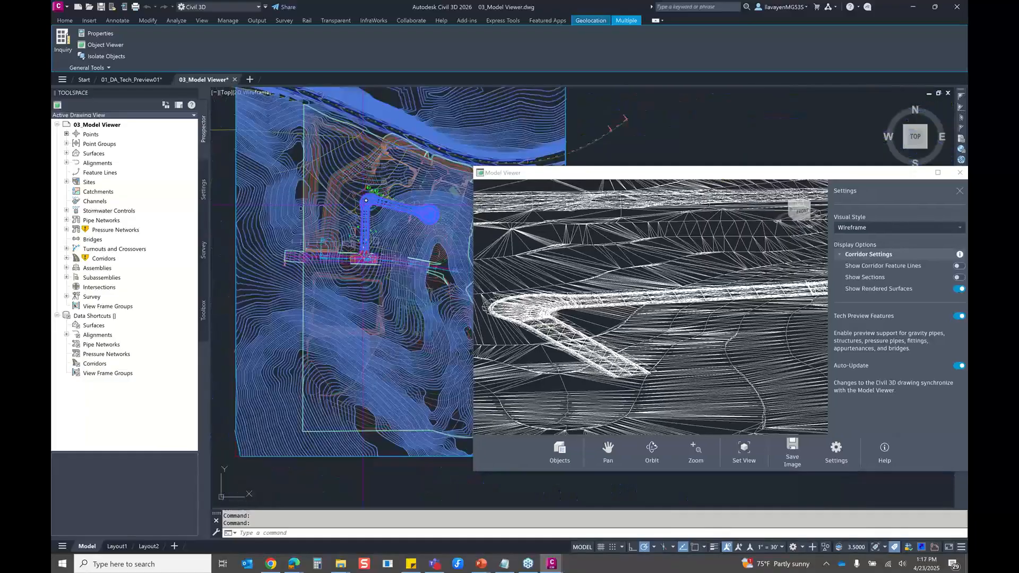
{"action": "scroll", "coordinate": [366, 201], "scroll_direction": "down", "scroll_amount": 3}
{"action": "middle_click_drag", "start_coordinate": [365, 200], "coordinate": [318, 205]}
{"action": "left_click_drag", "start_coordinate": [682, 174], "coordinate": [662, 83]}
{"action": "scroll", "coordinate": [586, 218], "scroll_direction": "up", "scroll_amount": 3}
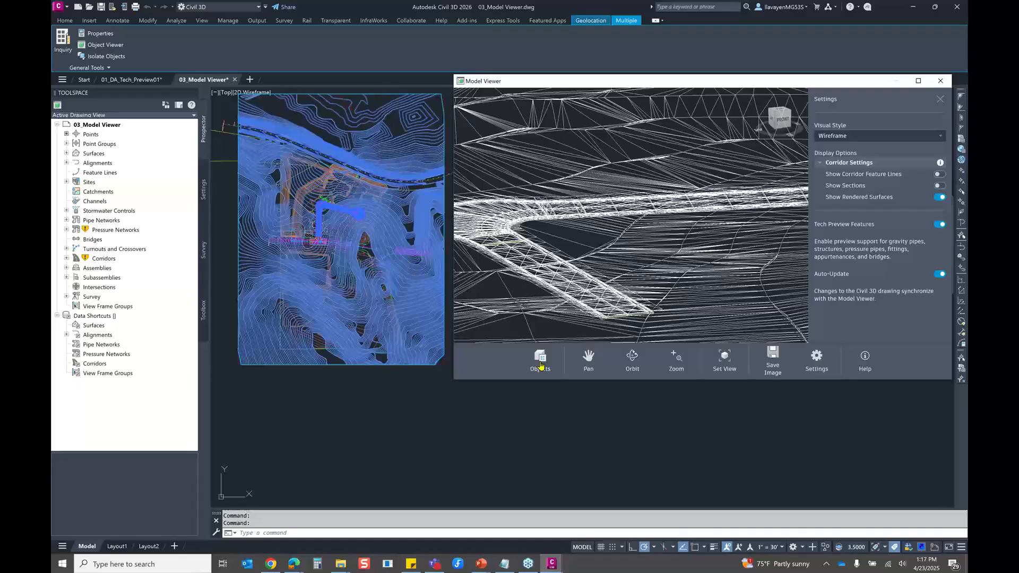
{"action": "left_click", "coordinate": [541, 363]}
{"action": "left_click", "coordinate": [585, 200]}
Show the corridor feature lines and sections in the Model Viewer and switch both off again
{"action": "left_click_drag", "start_coordinate": [713, 254], "coordinate": [666, 246]}
{"action": "scroll", "coordinate": [775, 253], "scroll_direction": "up", "scroll_amount": 4}
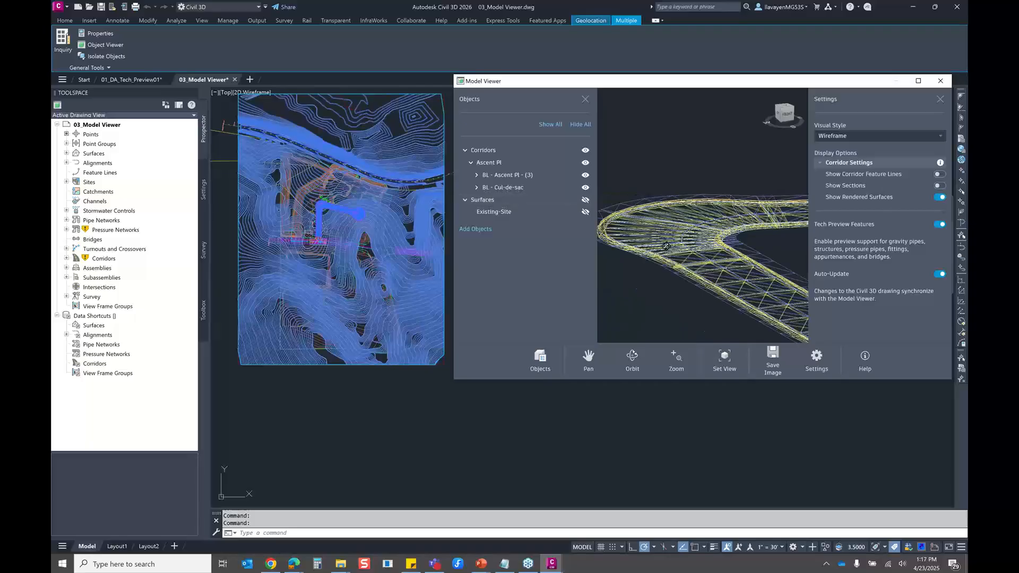
{"action": "left_click", "coordinate": [939, 173]}
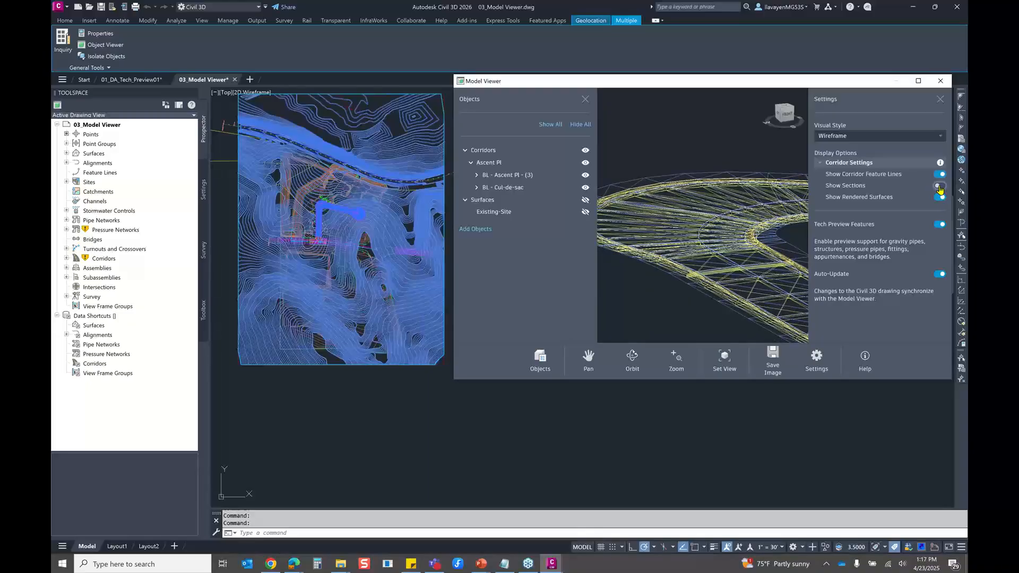
{"action": "left_click", "coordinate": [939, 186]}
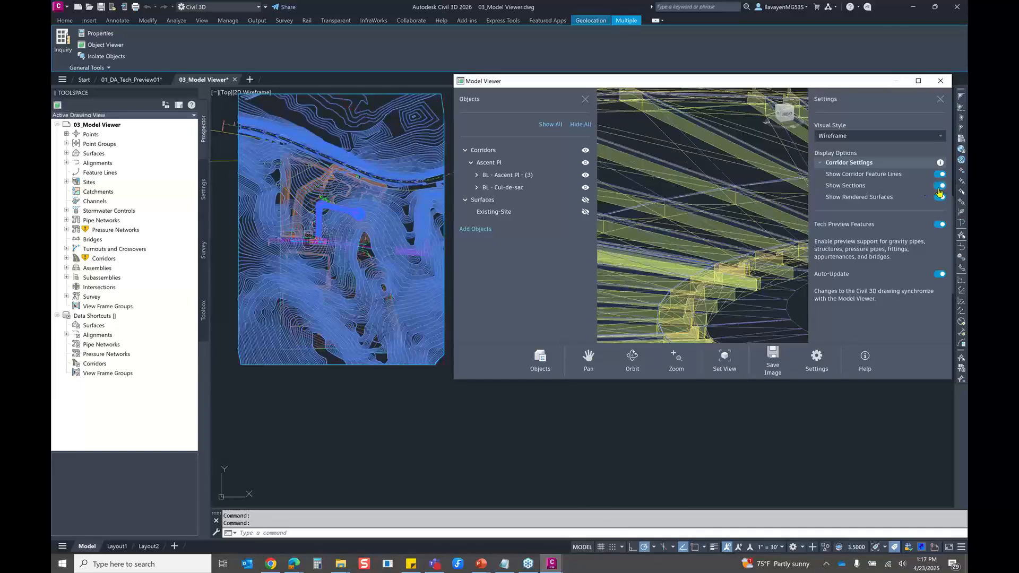
{"action": "left_click", "coordinate": [939, 188]}
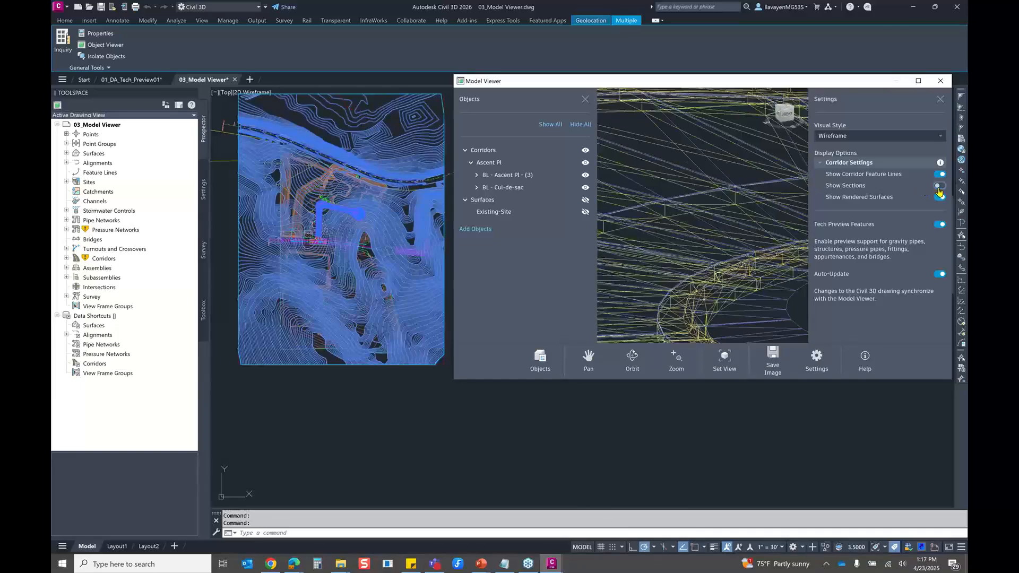
{"action": "left_click", "coordinate": [939, 174]}
Set the Model Viewer's visual style to Conceptual and inspect the corridor bend
{"action": "left_click", "coordinate": [872, 140]}
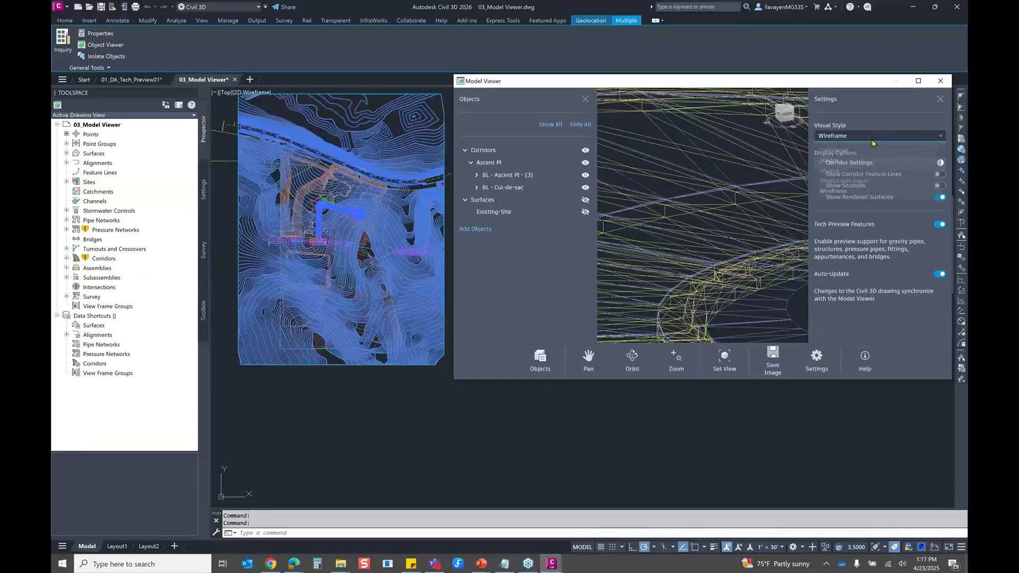
{"action": "left_click", "coordinate": [847, 154]}
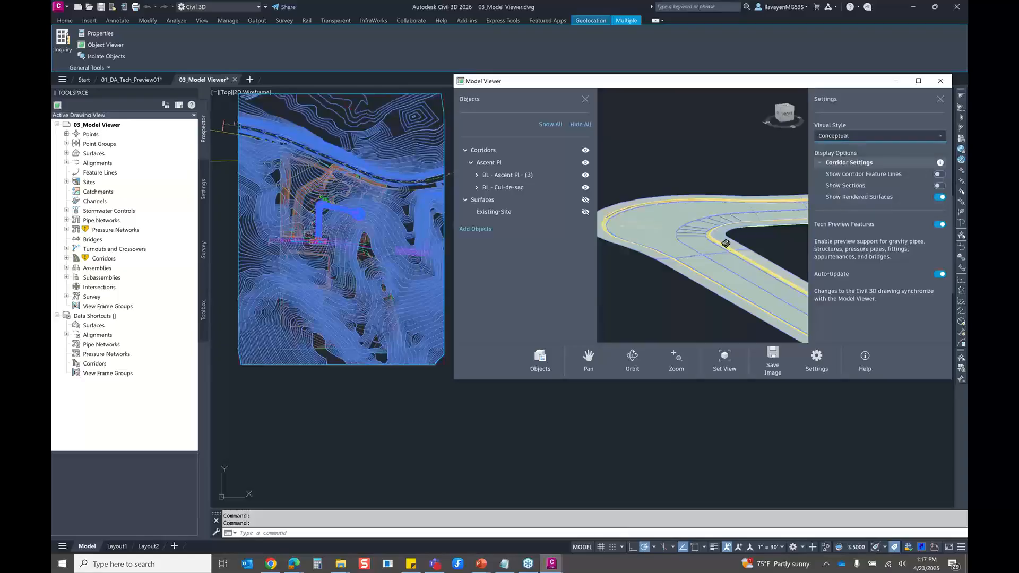
{"action": "left_click_drag", "start_coordinate": [690, 234], "coordinate": [600, 262]}
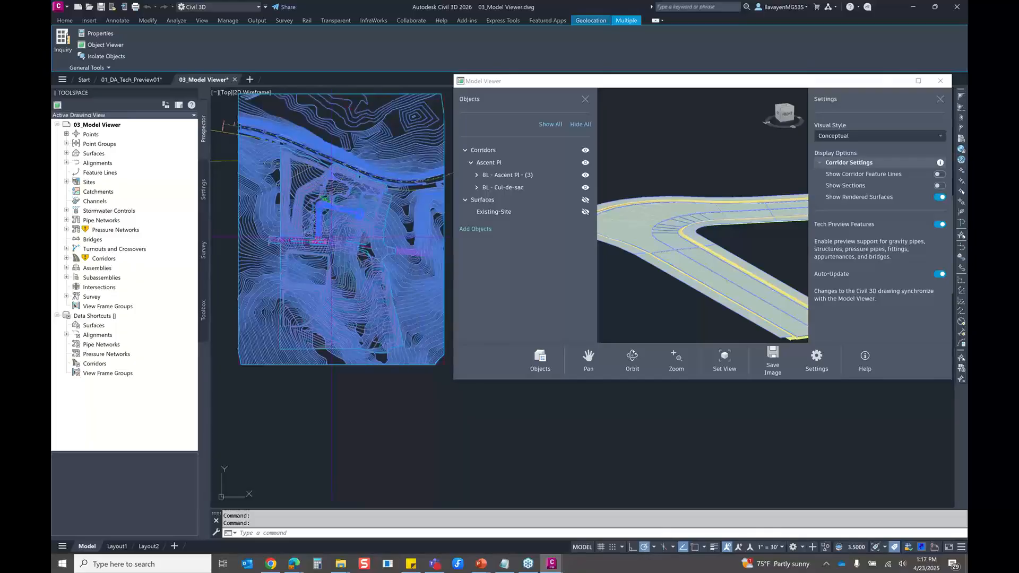
Add the two externally referenced buildings north of the corridor to the Model Viewer and orbit to see them beside the road
{"action": "key", "text": "Escape"}
{"action": "scroll", "coordinate": [330, 192], "scroll_direction": "up", "scroll_amount": 8}
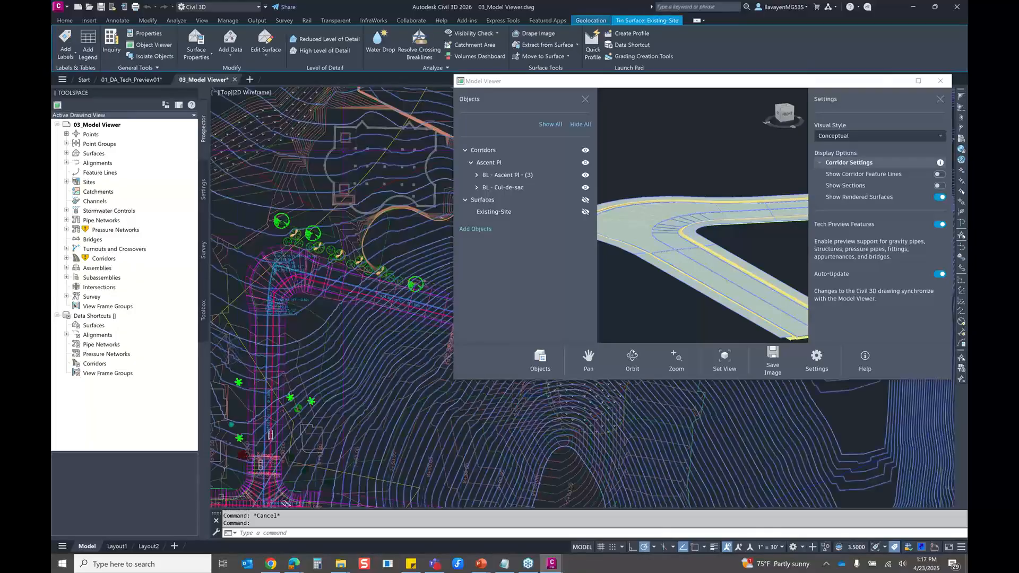
{"action": "key", "text": "Escape"}
{"action": "middle_click_drag", "start_coordinate": [446, 234], "coordinate": [223, 174]}
{"action": "scroll", "coordinate": [370, 174], "scroll_direction": "up", "scroll_amount": 2}
{"action": "left_click", "coordinate": [369, 174]}
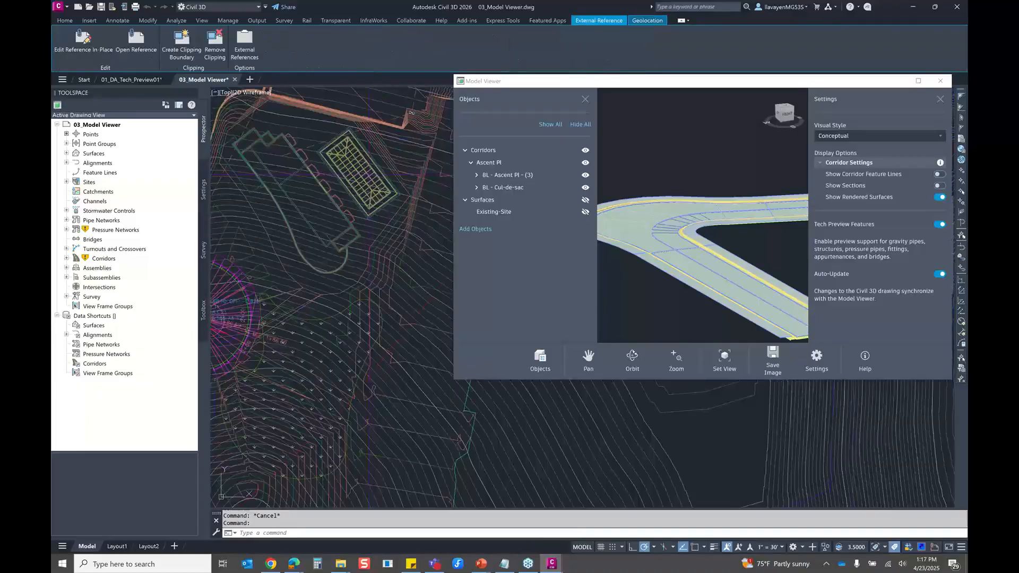
{"action": "right_click", "coordinate": [333, 228]}
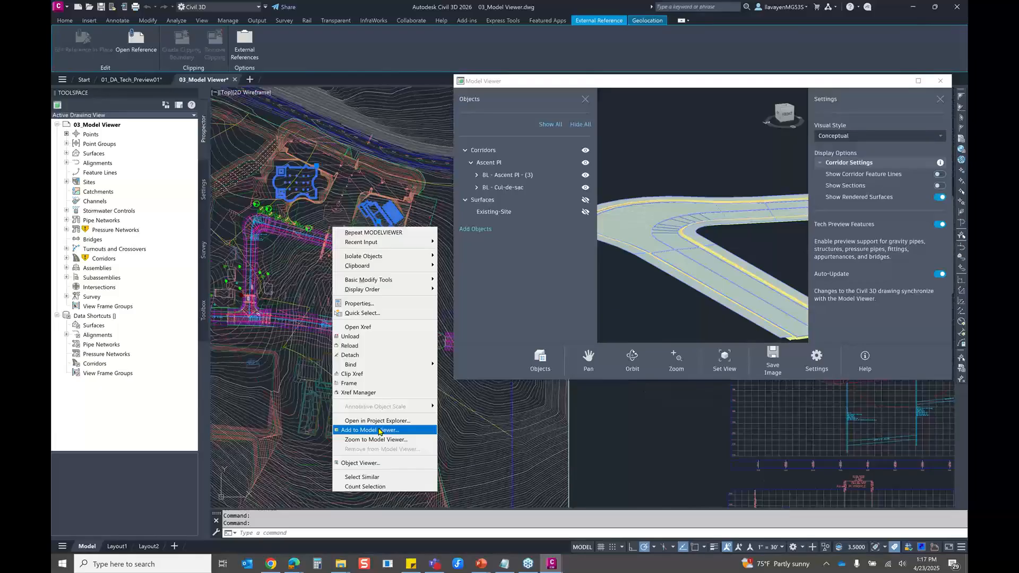
{"action": "left_click", "coordinate": [380, 430]}
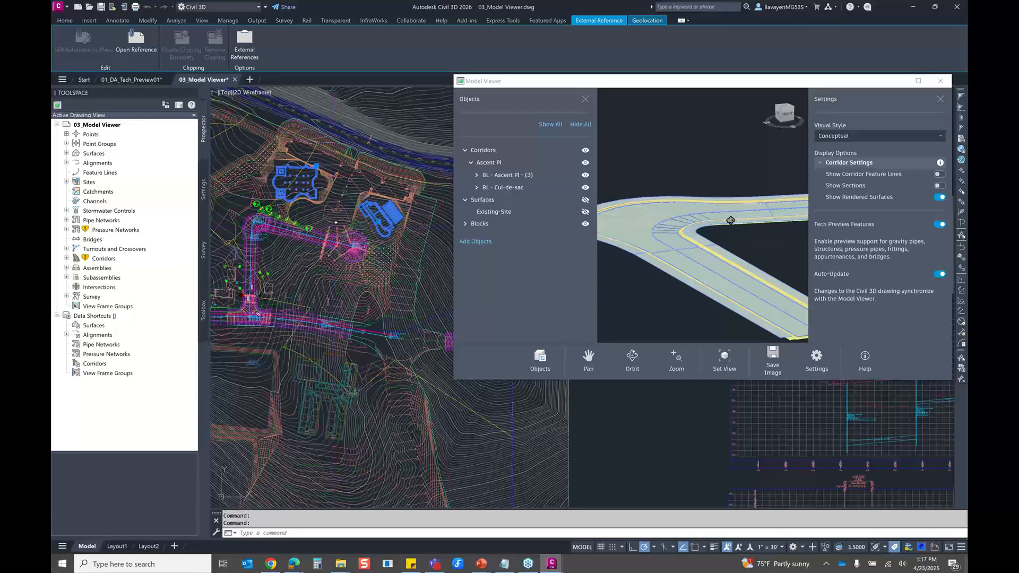
{"action": "left_click_drag", "start_coordinate": [731, 220], "coordinate": [697, 310]}
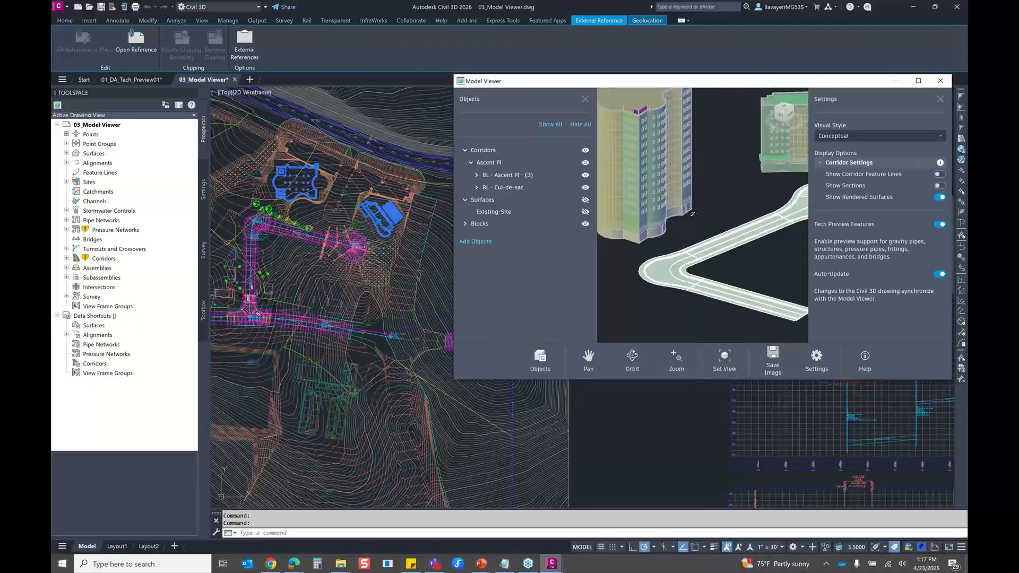
Select all similar parts of the STORM pipe network and add them to the Model Viewer
{"action": "scroll", "coordinate": [692, 214], "scroll_direction": "down", "scroll_amount": 5}
{"action": "scroll", "coordinate": [693, 218], "scroll_direction": "up", "scroll_amount": 3}
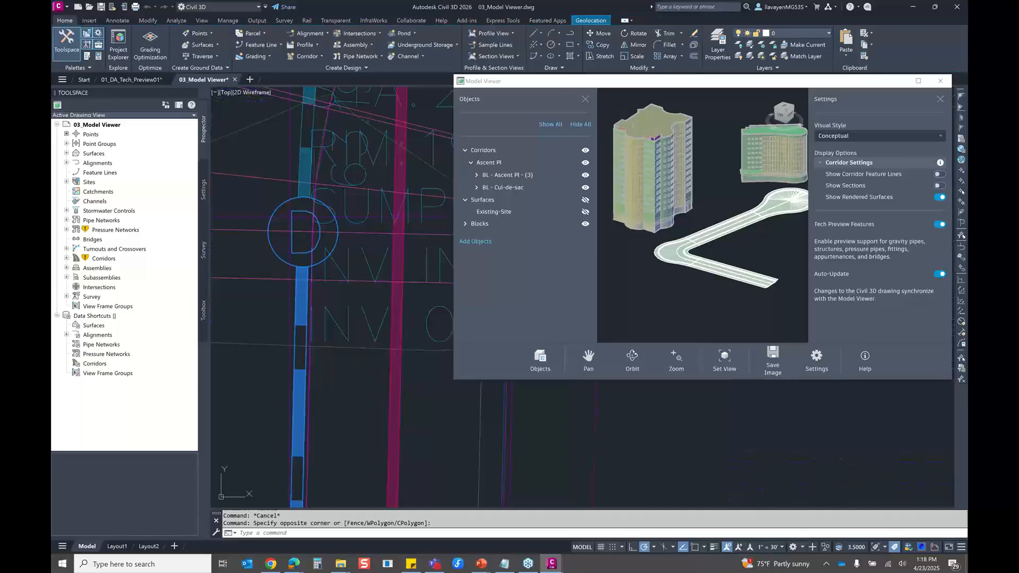
{"action": "right_click", "coordinate": [275, 165]}
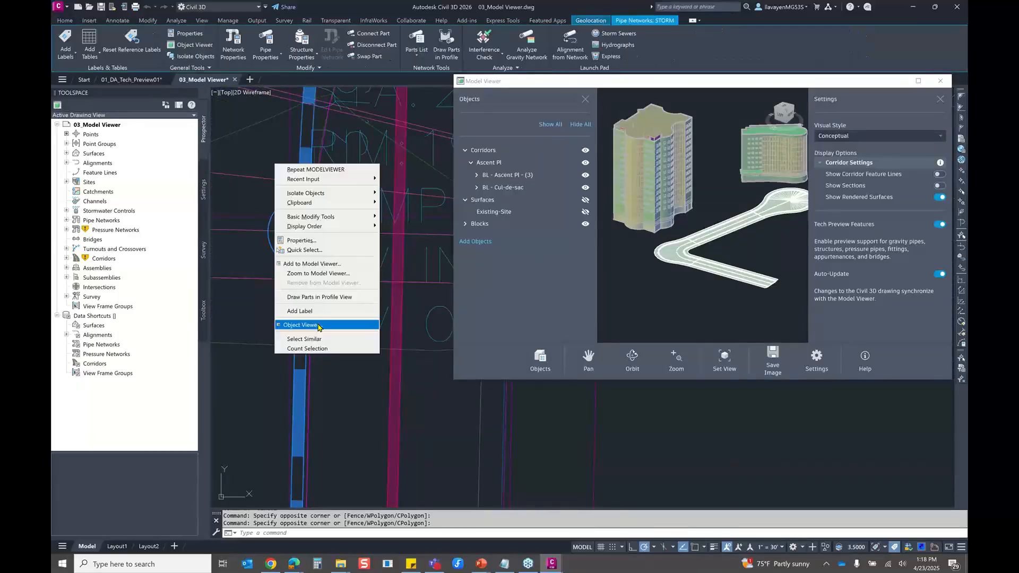
{"action": "left_click", "coordinate": [304, 338]}
{"action": "right_click", "coordinate": [320, 251]}
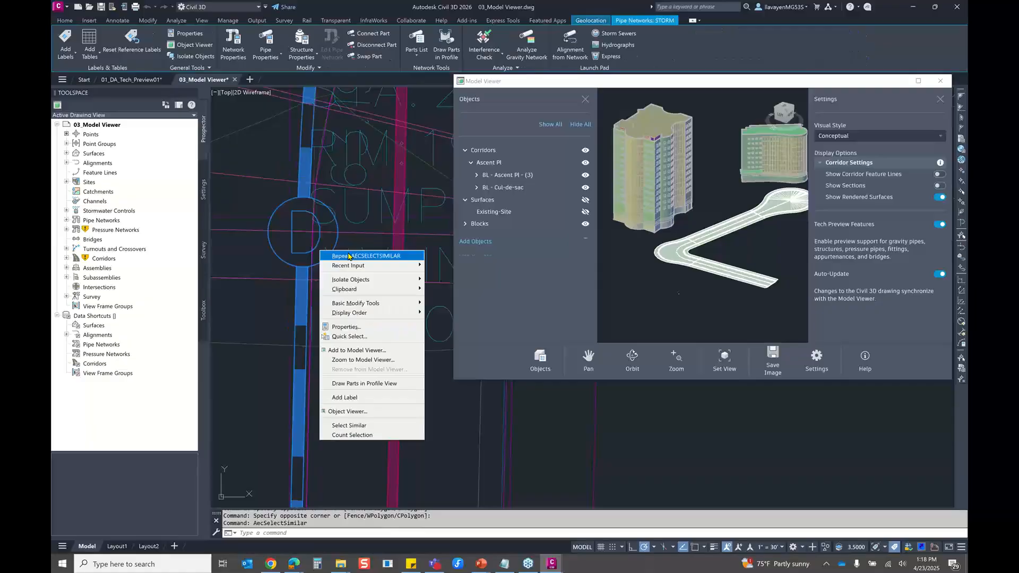
{"action": "left_click", "coordinate": [356, 351]}
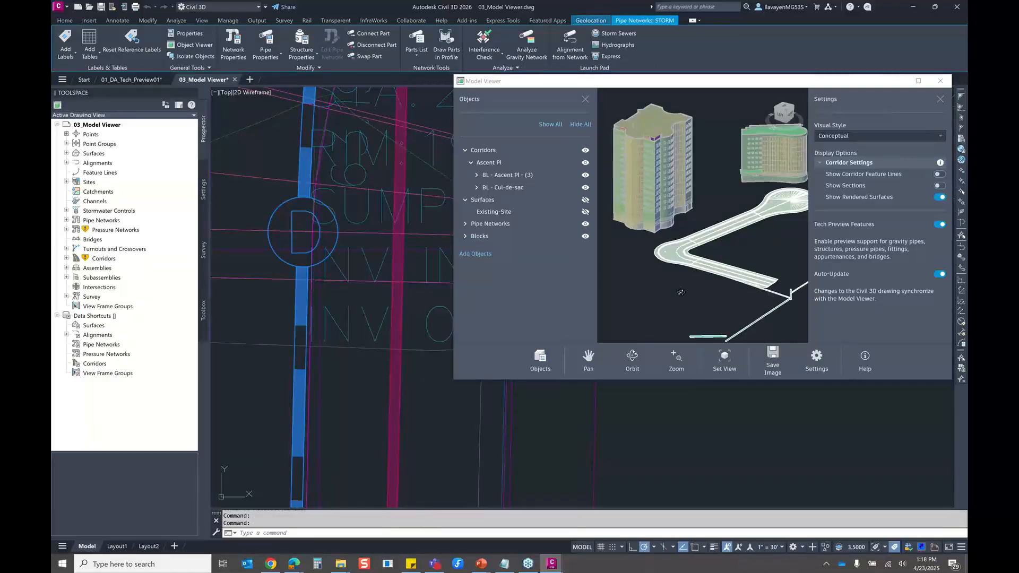
Inspect the storm pipes and structures beneath the corridor and beside the buildings from several angles, and close the Model Viewer
{"action": "scroll", "coordinate": [765, 297], "scroll_direction": "up", "scroll_amount": 4}
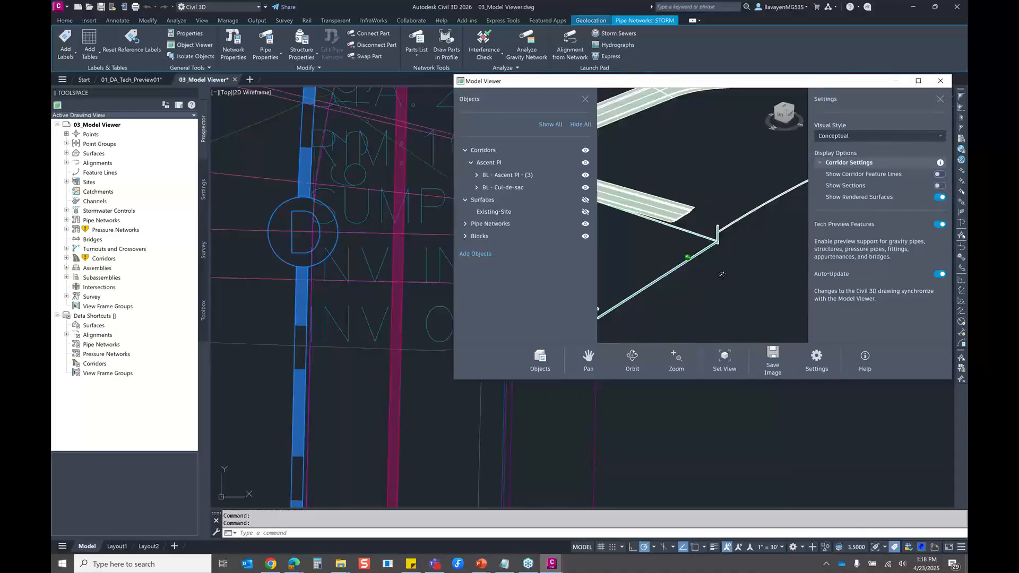
{"action": "left_click_drag", "start_coordinate": [721, 273], "coordinate": [666, 256]}
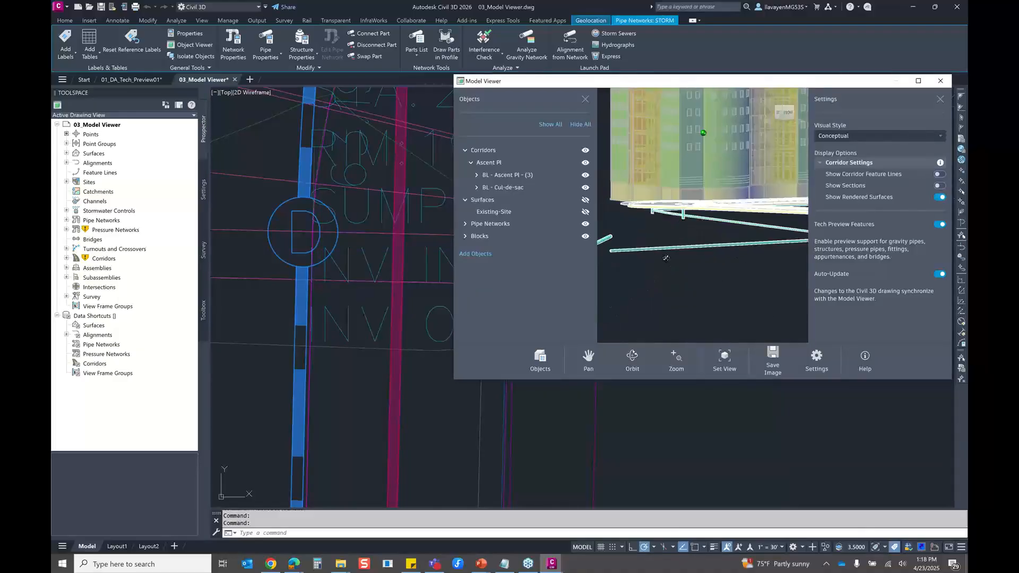
{"action": "scroll", "coordinate": [717, 184], "scroll_direction": "up", "scroll_amount": 5}
{"action": "left_click_drag", "start_coordinate": [725, 203], "coordinate": [723, 215]}
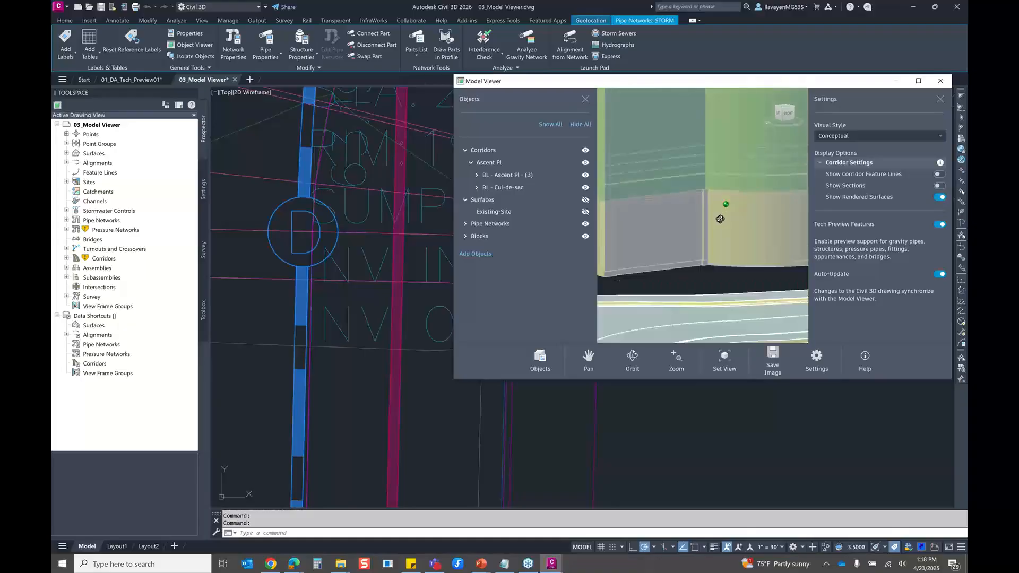
{"action": "scroll", "coordinate": [716, 221], "scroll_direction": "down", "scroll_amount": 6}
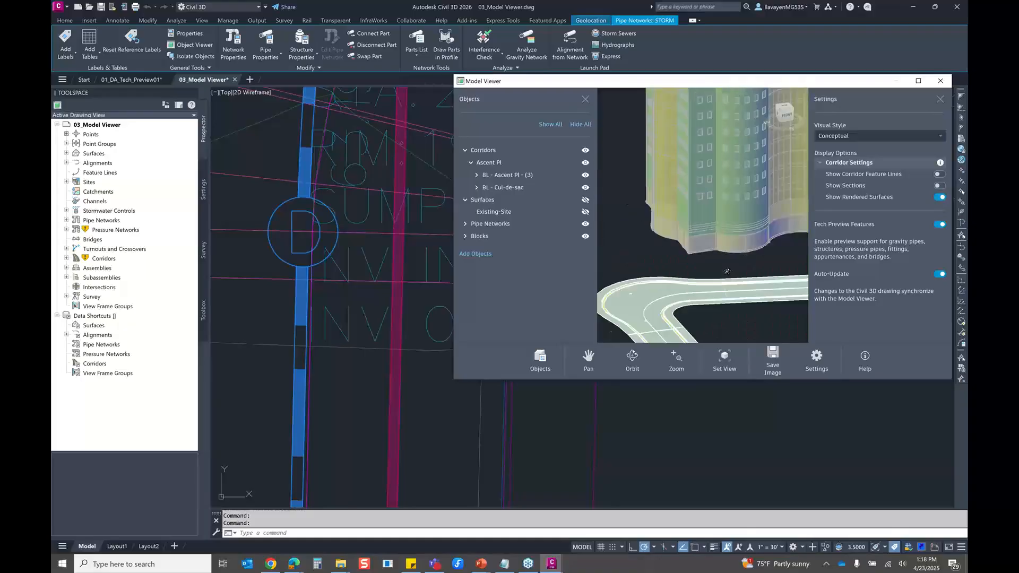
{"action": "left_click_drag", "start_coordinate": [727, 271], "coordinate": [667, 234]}
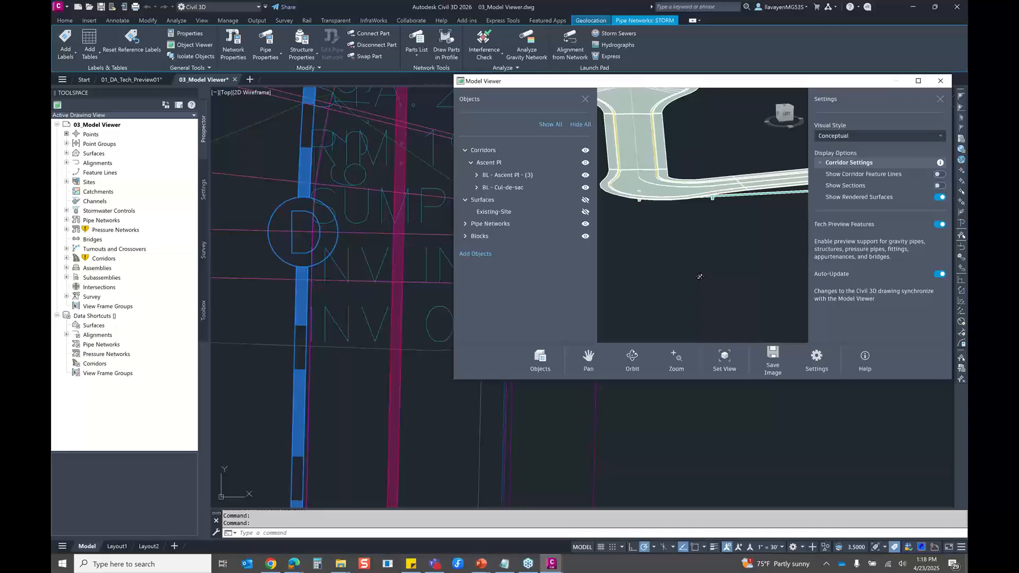
{"action": "scroll", "coordinate": [701, 167], "scroll_direction": "down", "scroll_amount": 5}
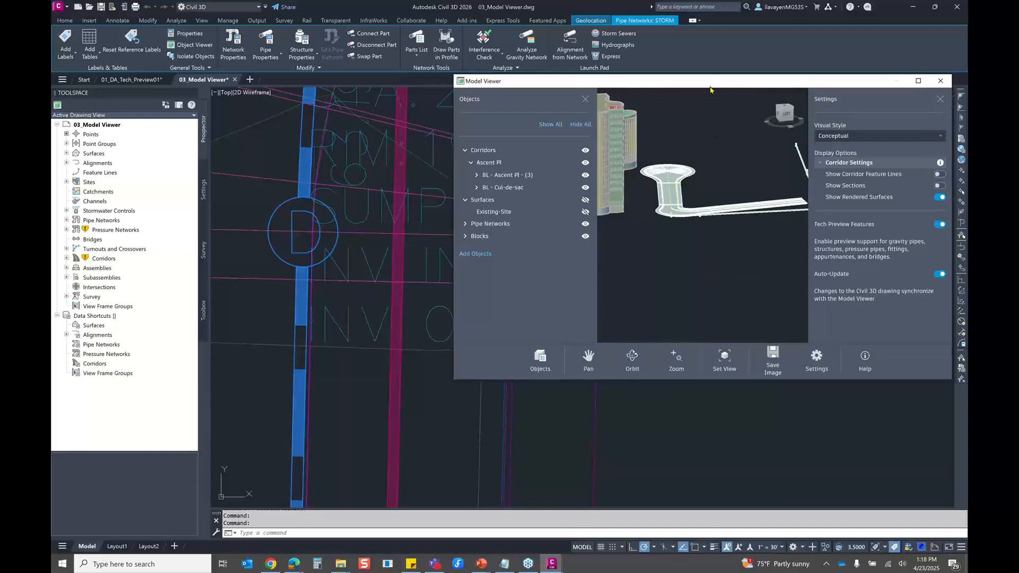
{"action": "left_click_drag", "start_coordinate": [710, 87], "coordinate": [477, 167]}
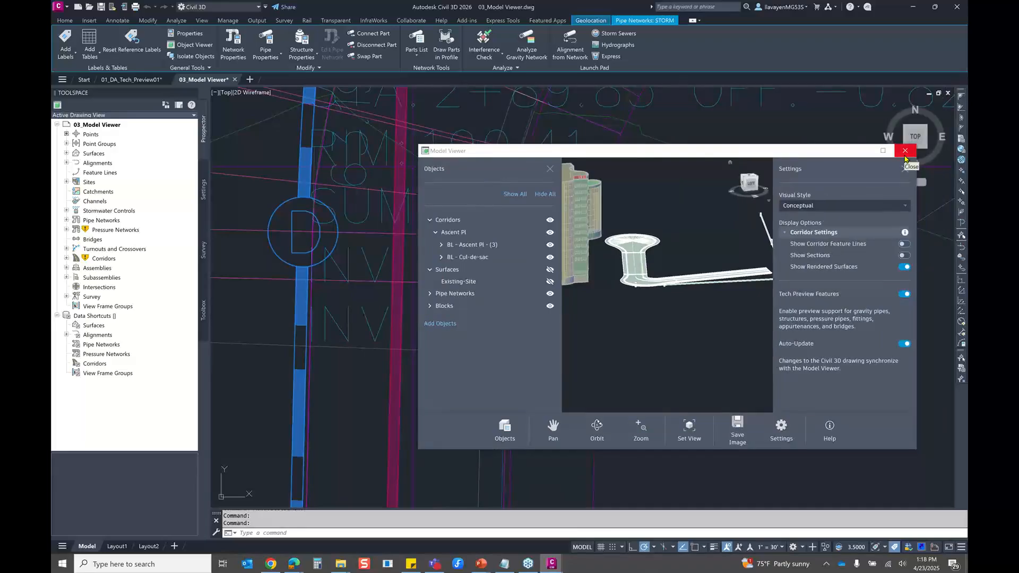
{"action": "left_click", "coordinate": [905, 154]}
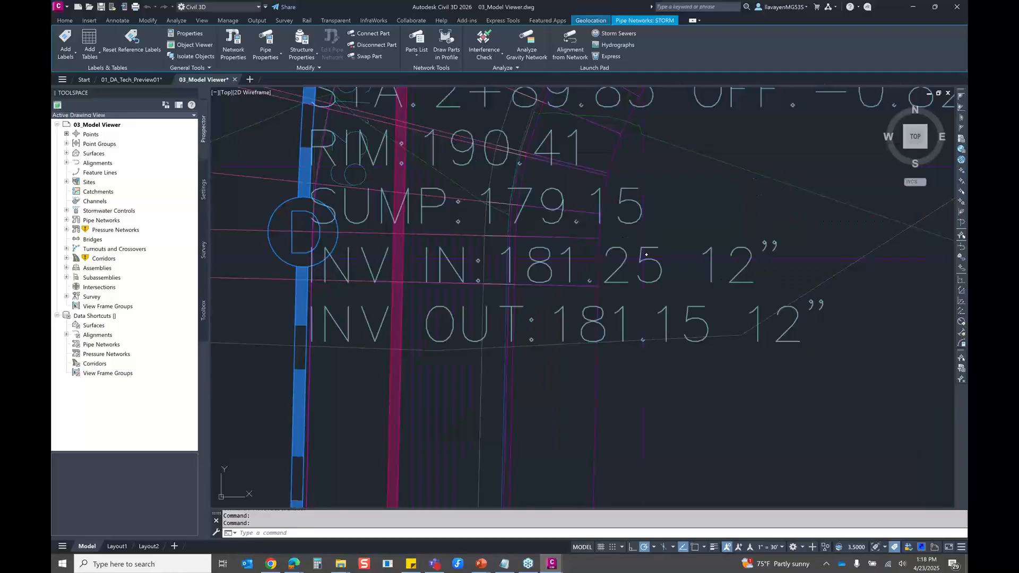
Open the selected STORM pipe network parts in Project Explorer and move its window clear of the corridor bend in the drawing
{"action": "scroll", "coordinate": [647, 254], "scroll_direction": "down", "scroll_amount": 4}
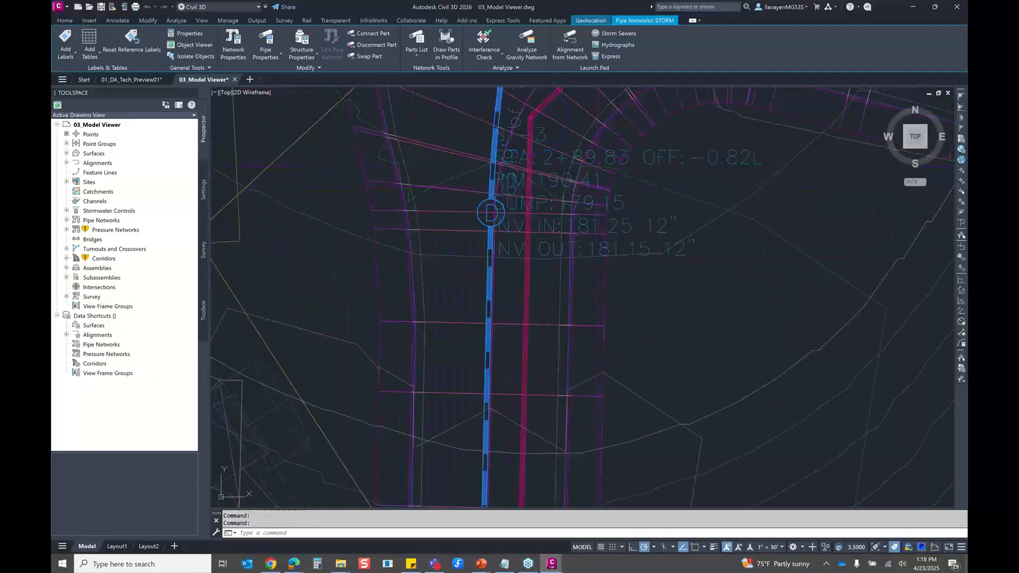
{"action": "middle_click_drag", "start_coordinate": [583, 175], "coordinate": [539, 324]}
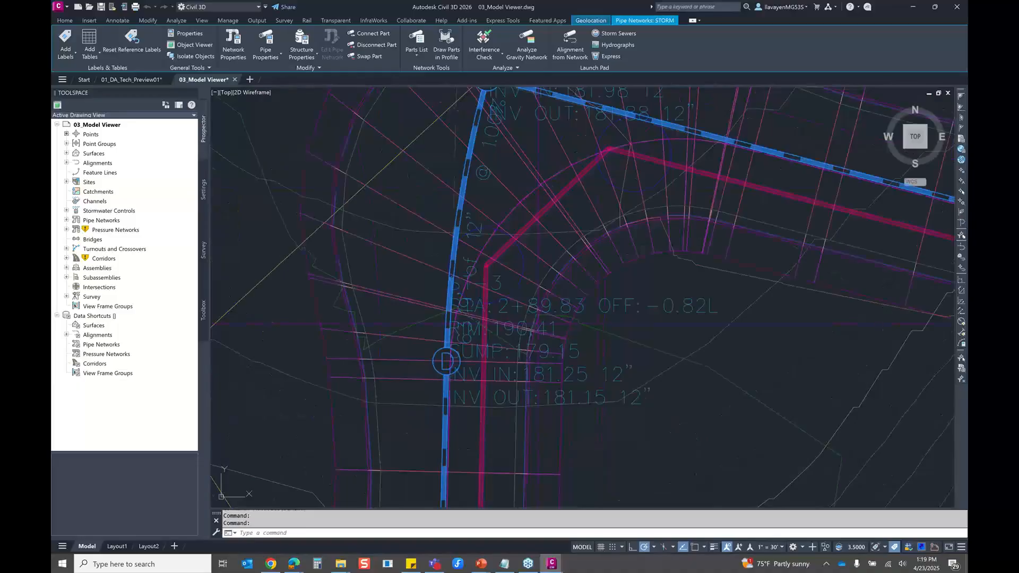
{"action": "scroll", "coordinate": [624, 221], "scroll_direction": "down", "scroll_amount": 6}
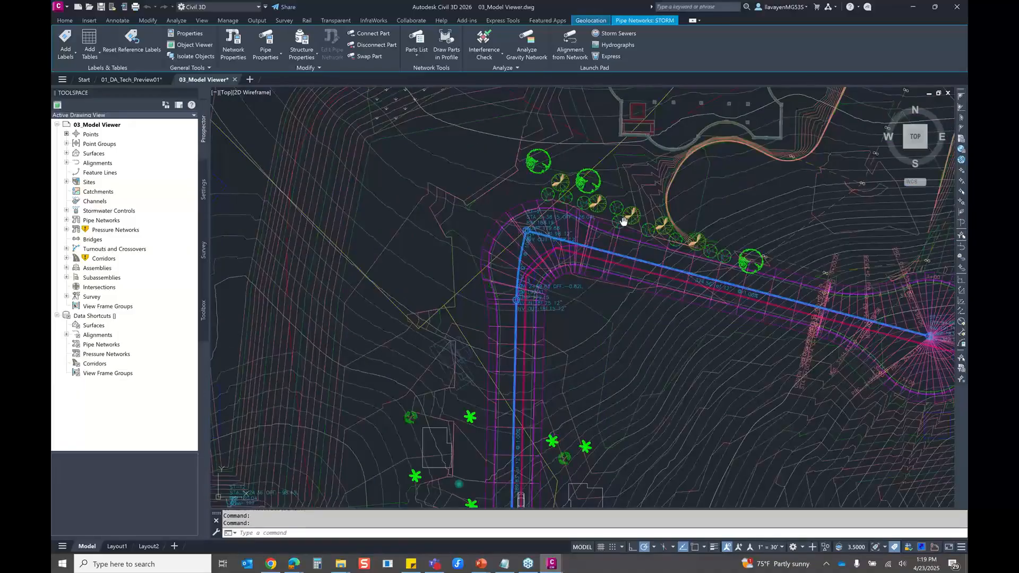
{"action": "middle_click_drag", "start_coordinate": [624, 221], "coordinate": [475, 241]}
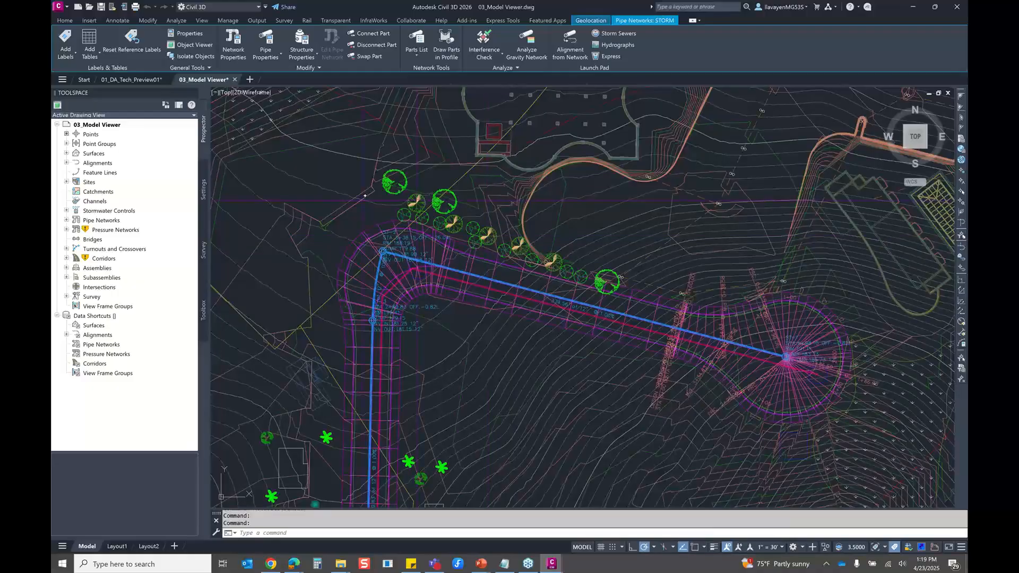
{"action": "scroll", "coordinate": [456, 290], "scroll_direction": "up", "scroll_amount": 5}
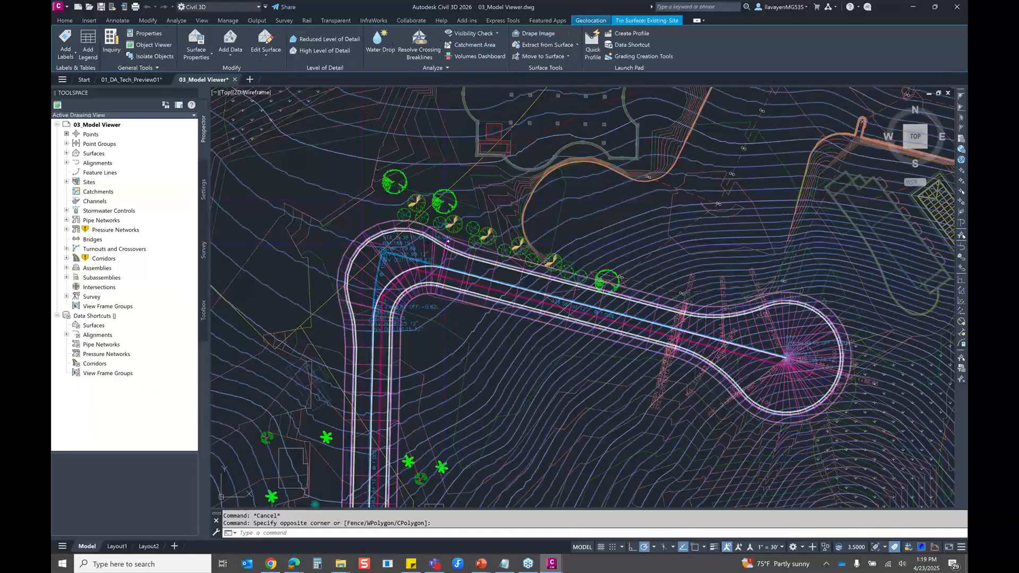
{"action": "right_click", "coordinate": [368, 216]}
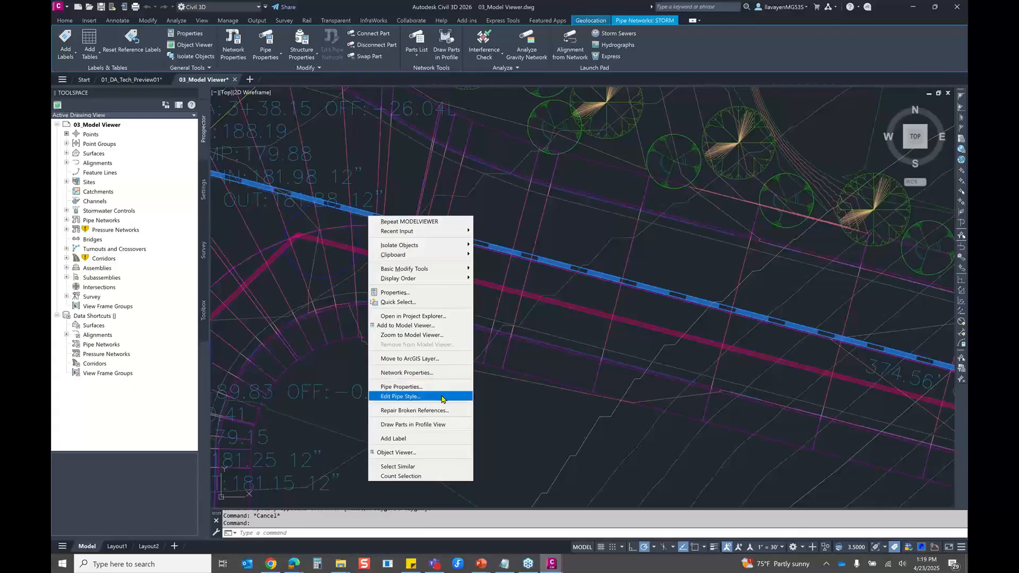
{"action": "left_click", "coordinate": [454, 317]}
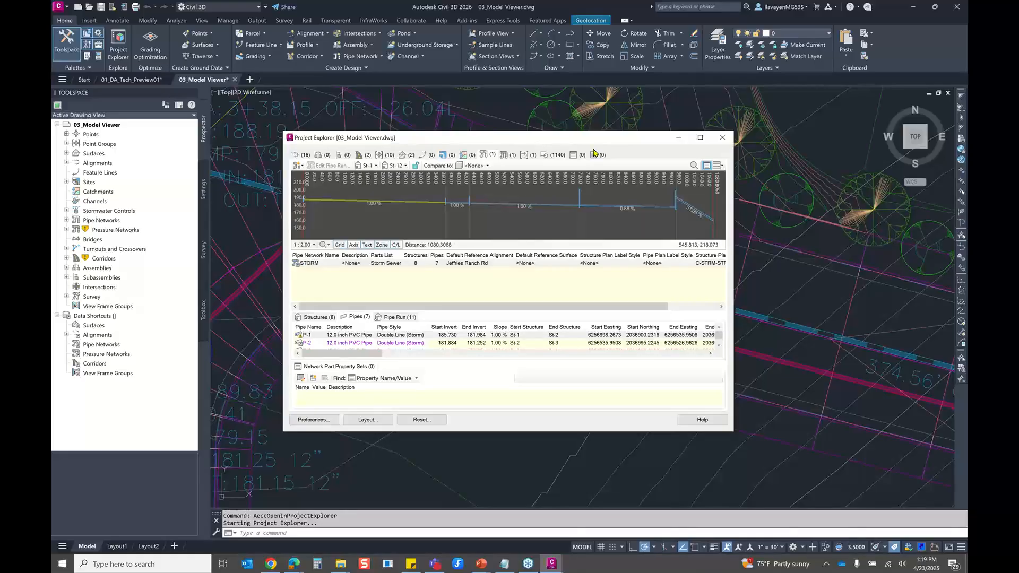
{"action": "left_click_drag", "start_coordinate": [641, 144], "coordinate": [699, 153]}
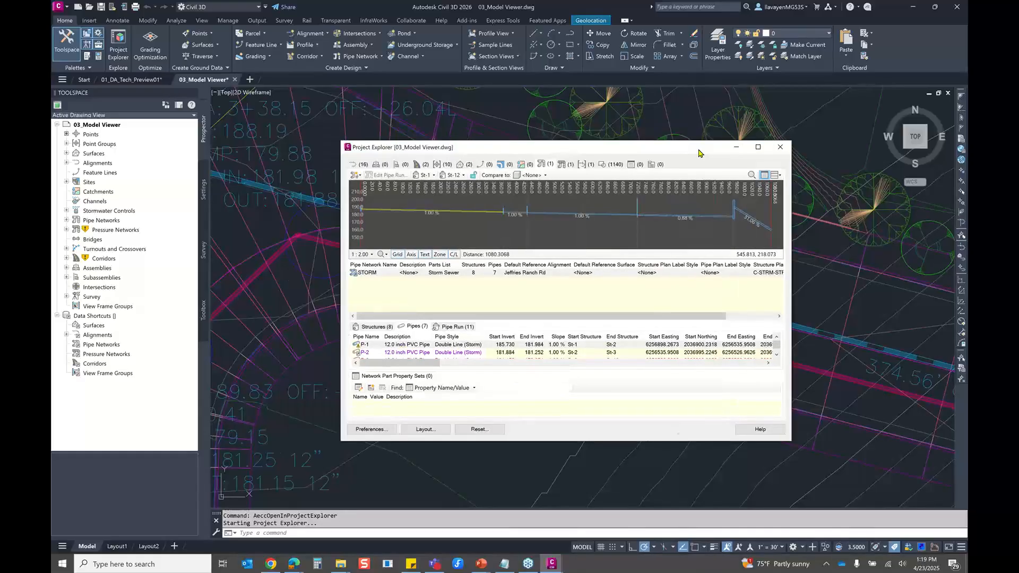
{"action": "mouse_move", "coordinate": [698, 153]}
{"action": "left_mouse_down"}
{"action": "mouse_move", "coordinate": [841, 126]}
{"action": "mouse_move", "coordinate": [814, 131]}
{"action": "left_mouse_up"}
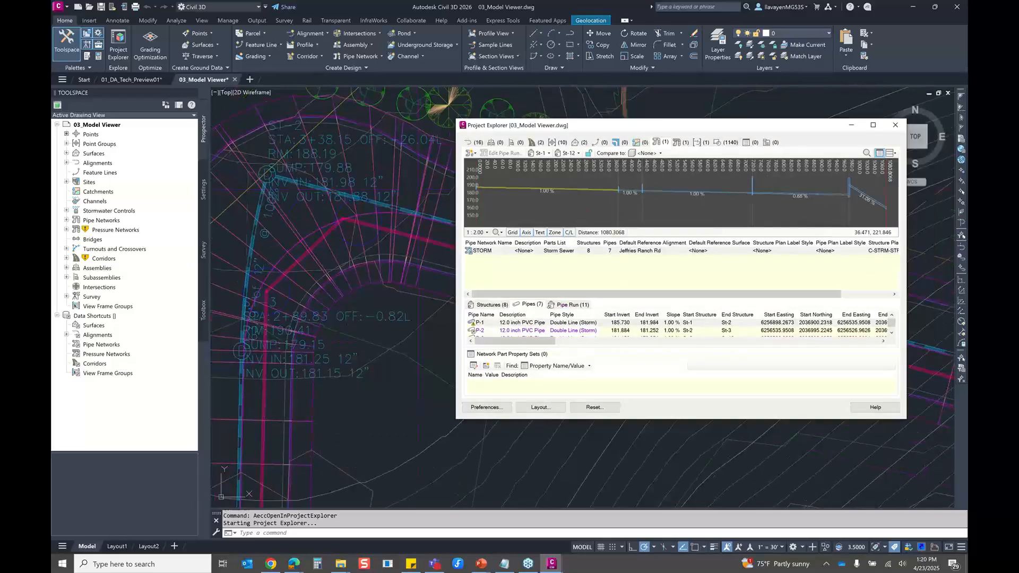
Switch to the slide presentation and advance to the Project Explorer Rail Enhancements slide
{"action": "key", "text": "alt+Tab"}
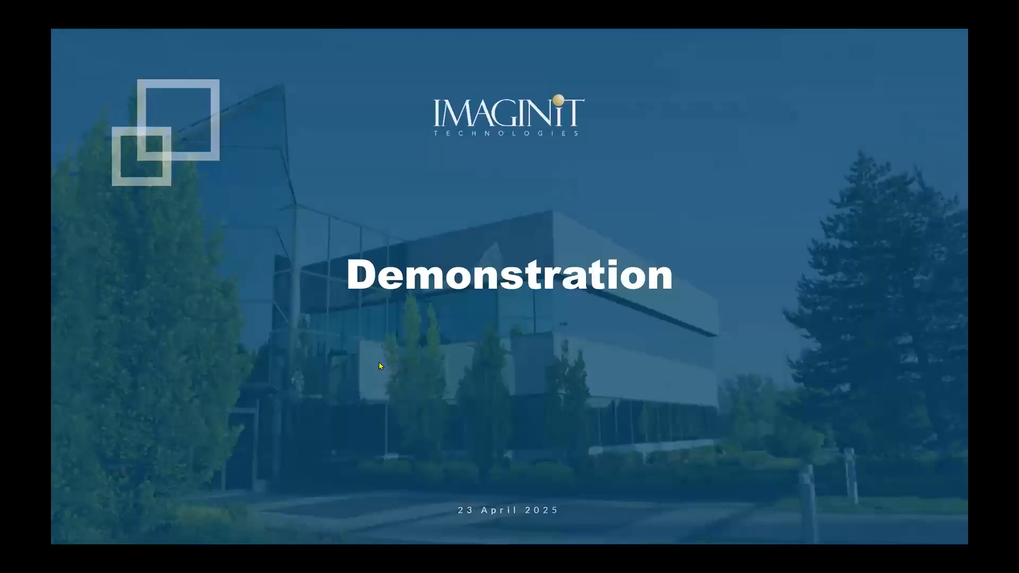
{"action": "key", "text": "Right"}
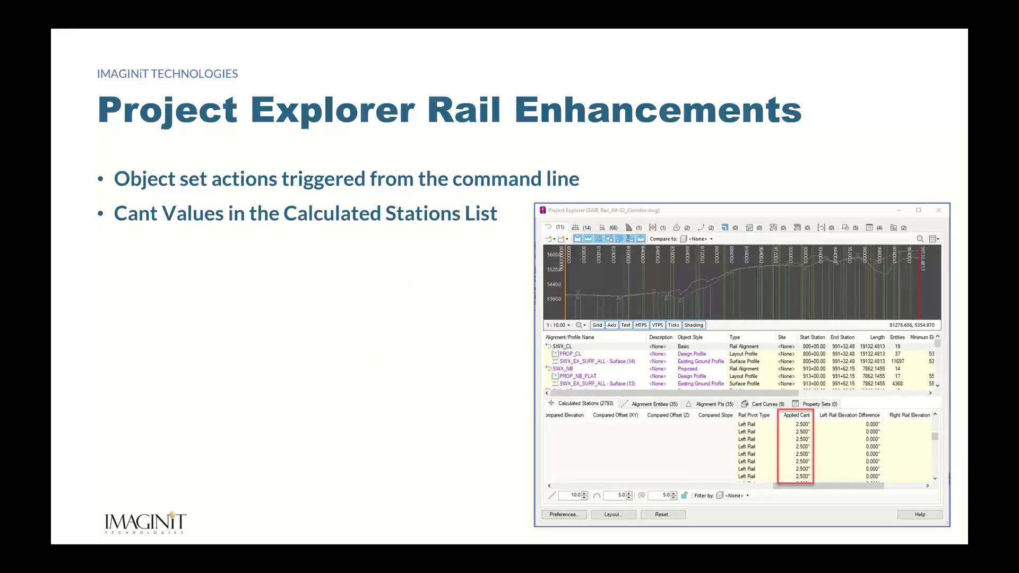